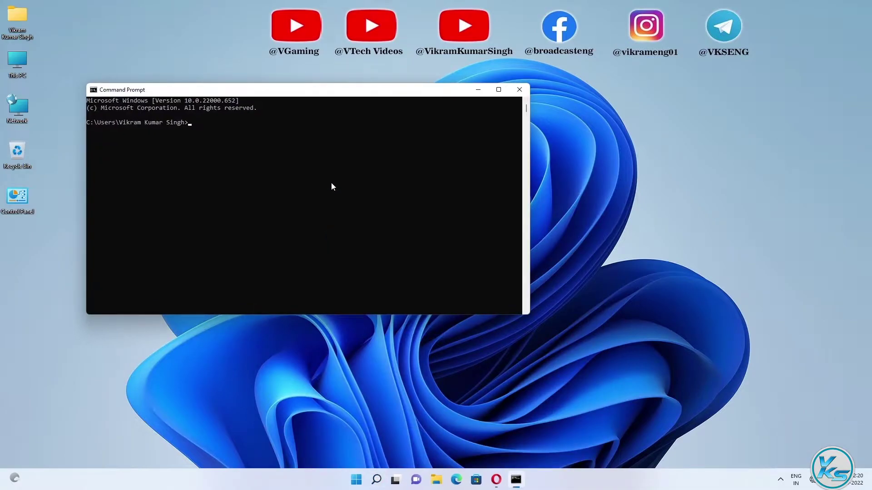
# - Test the local network stack by running ping 127.0.0.1 in the command line, and close the Command Prompt window
pyautogui.moveTo(337, 94); pyautogui.dragTo(459, 88)
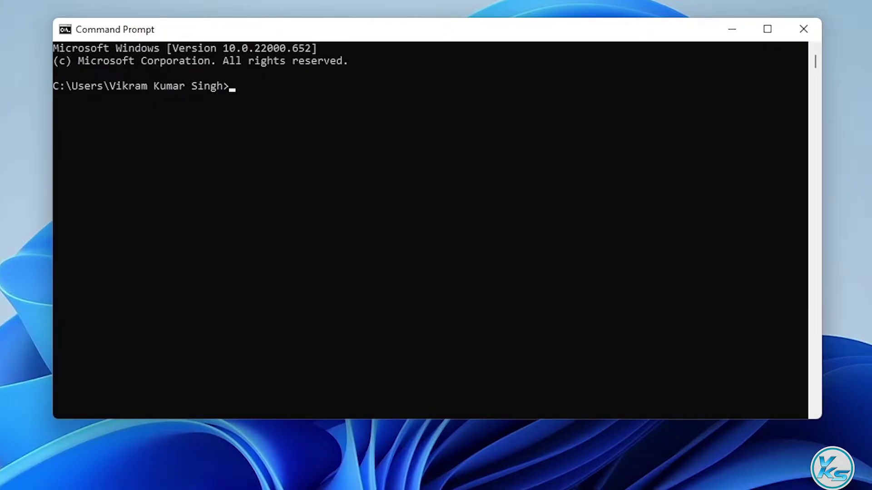
pyautogui.write('ping 127.0.0.1')
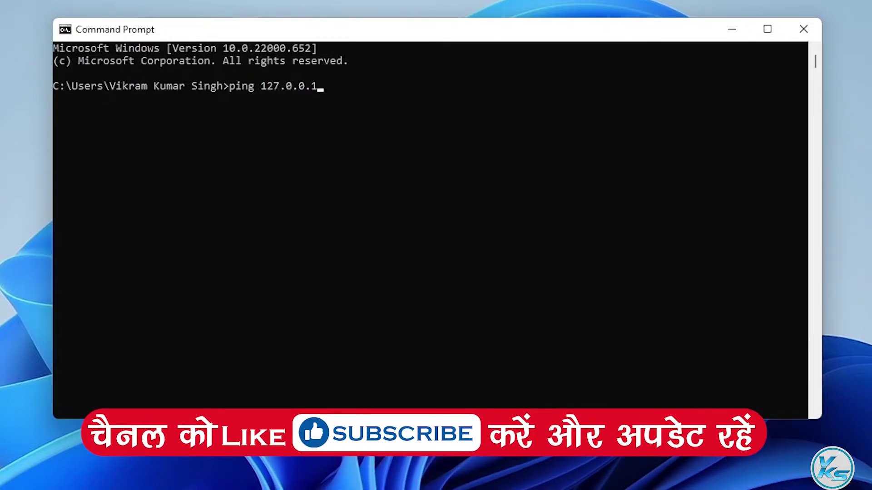
pyautogui.press('Return')
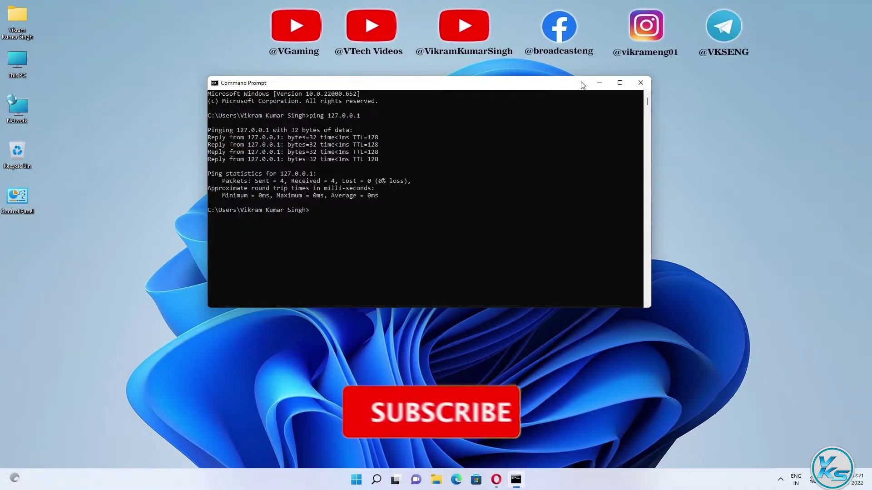
pyautogui.click(803, 29)
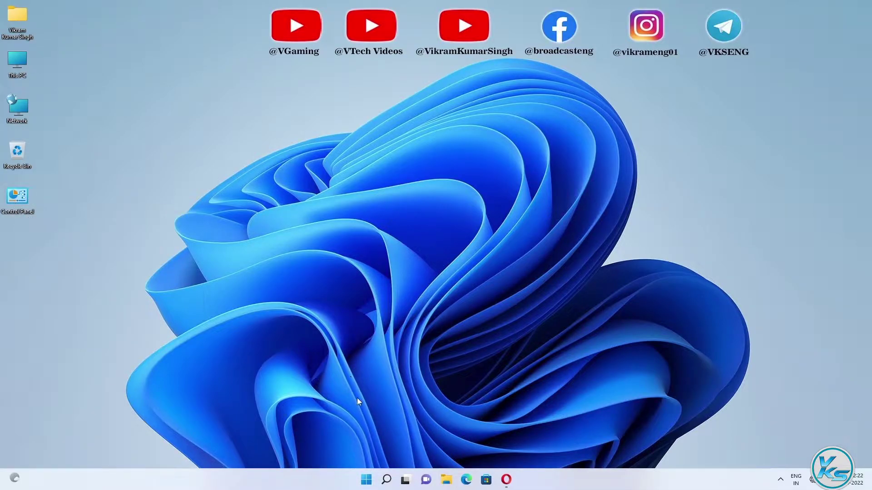
# - Find and open Control Panel through Windows search, with its items viewed as Large icons
pyautogui.click(387, 479)
pyautogui.write('co')
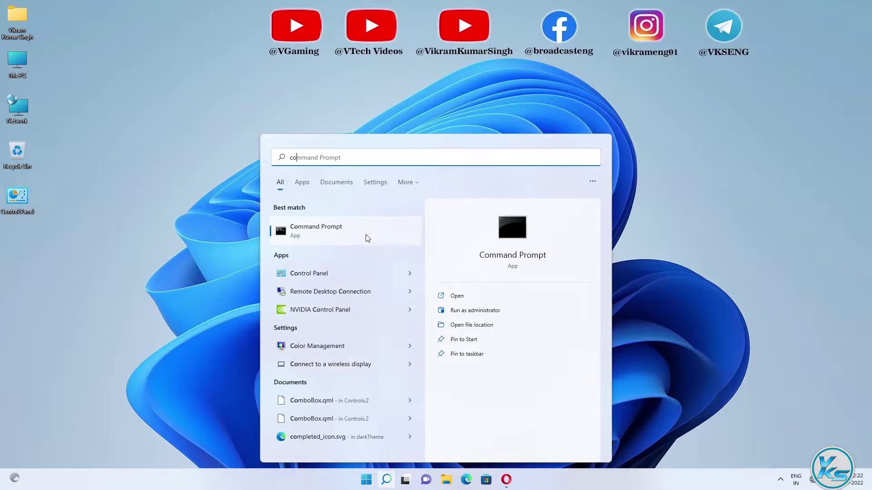
pyautogui.click(331, 273)
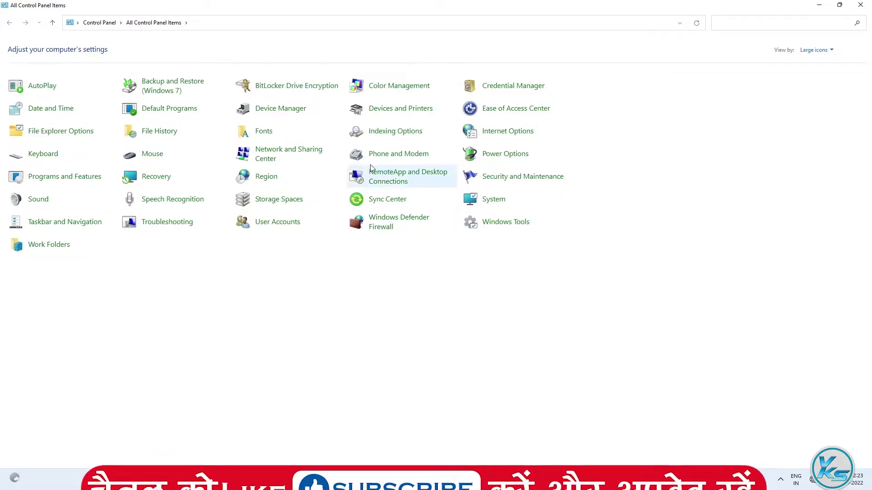
pyautogui.click(832, 52)
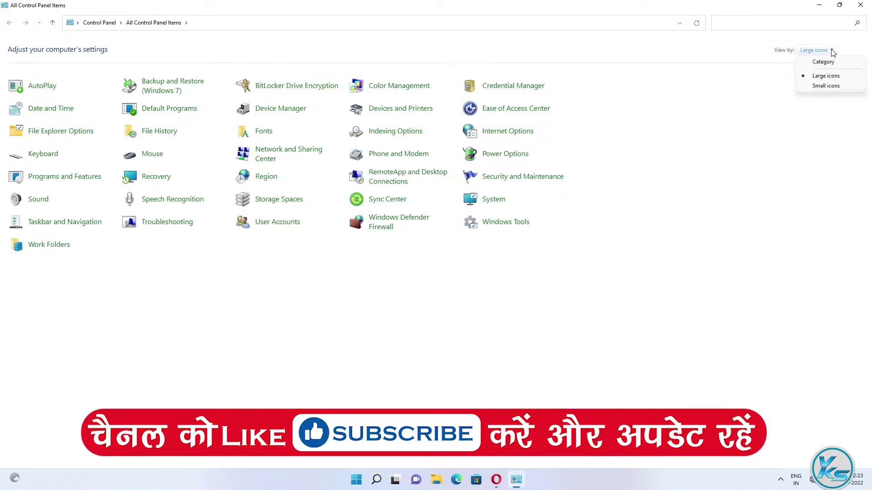
pyautogui.click(825, 76)
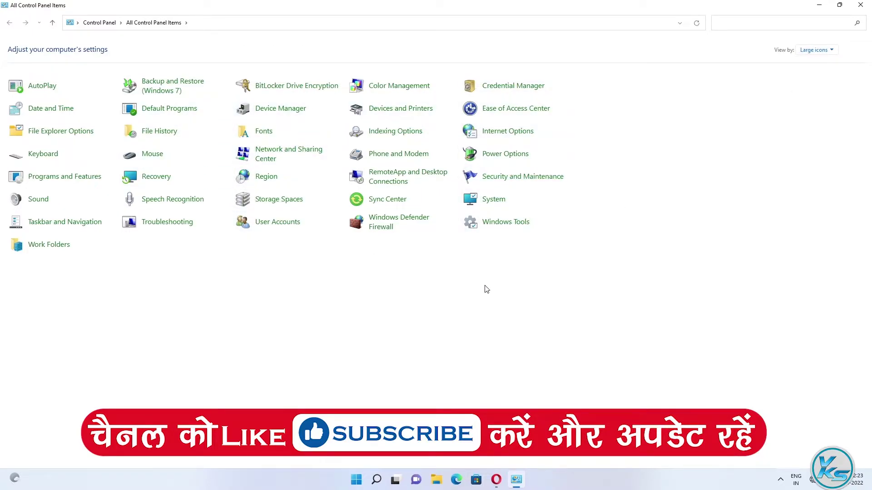
# - Restore the advanced settings in Internet Options, apply the change, and close Control Panel
pyautogui.click(506, 132)
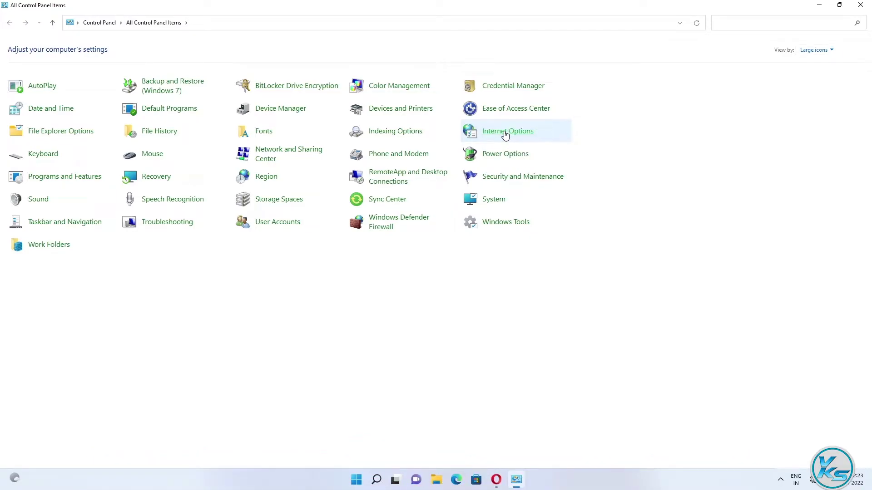
pyautogui.moveTo(210, 105); pyautogui.dragTo(423, 70)
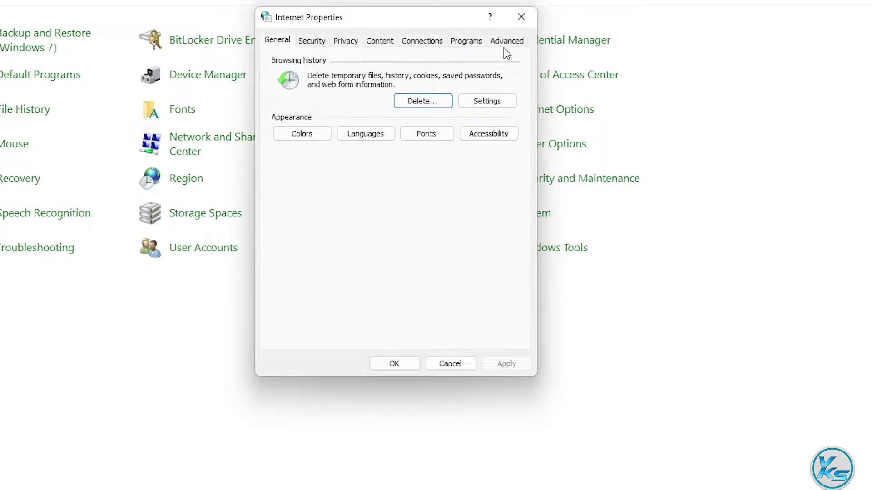
pyautogui.click(504, 43)
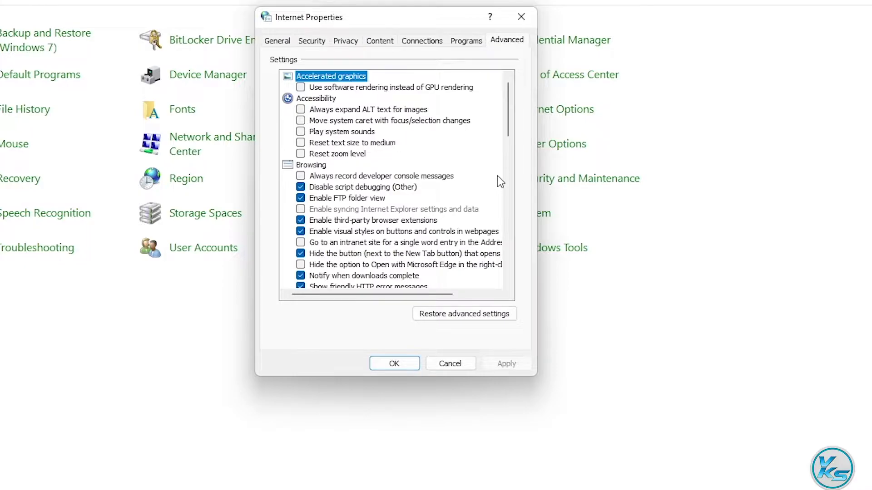
pyautogui.click(456, 317)
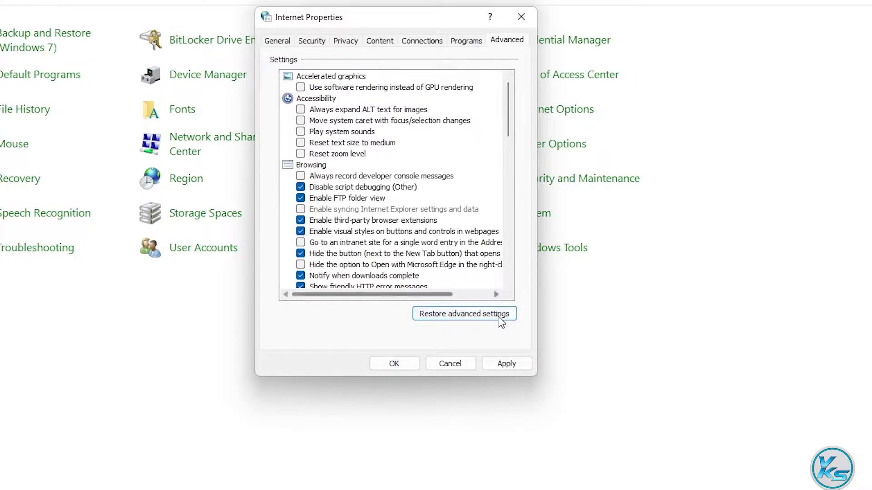
pyautogui.click(505, 365)
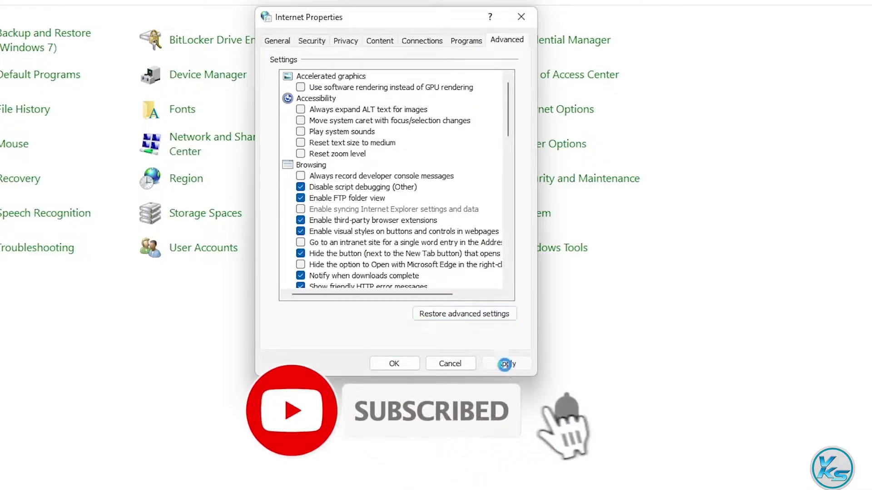
pyautogui.click(394, 364)
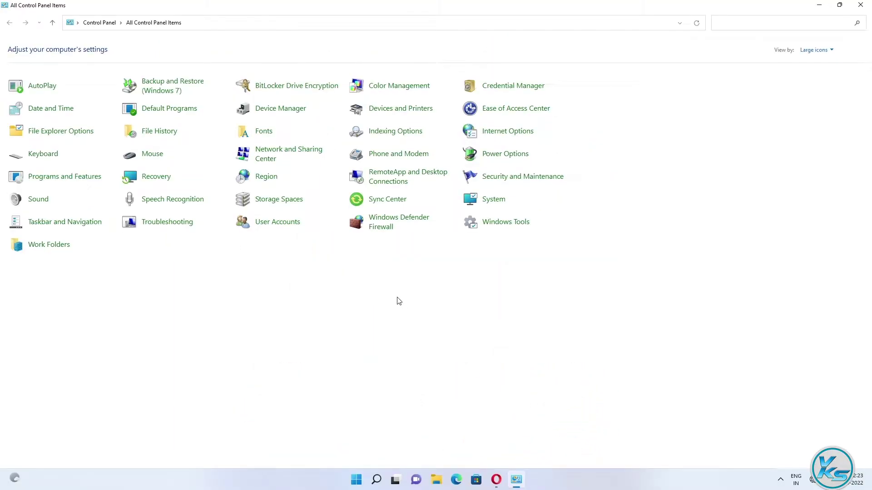
pyautogui.click(865, 4)
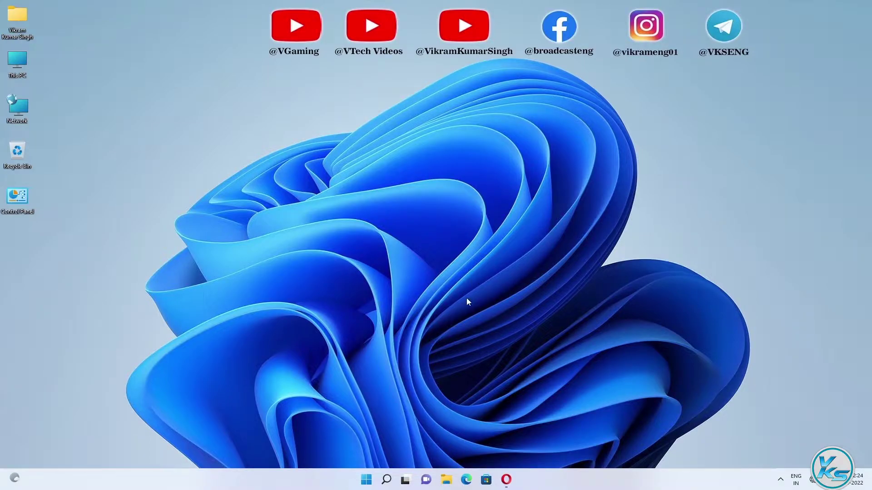
# - Search Windows for the Services app, open it, and select the WLAN AutoConfig service
pyautogui.click(386, 478)
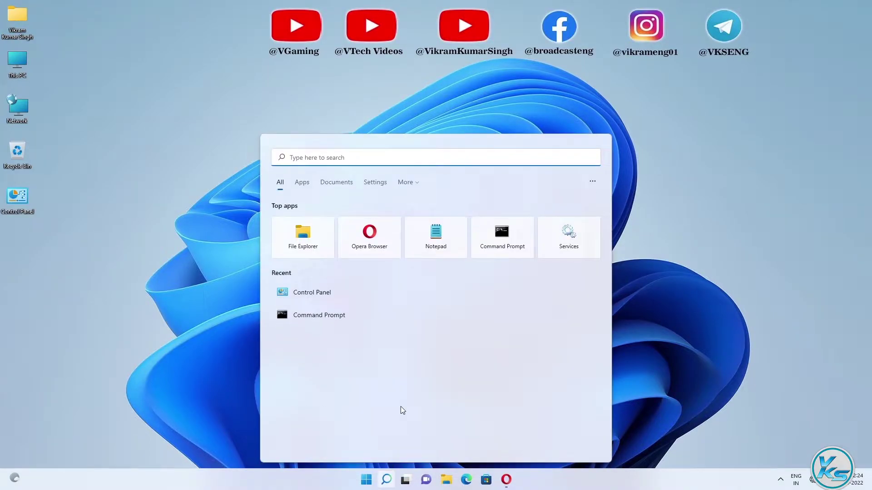
pyautogui.write('services')
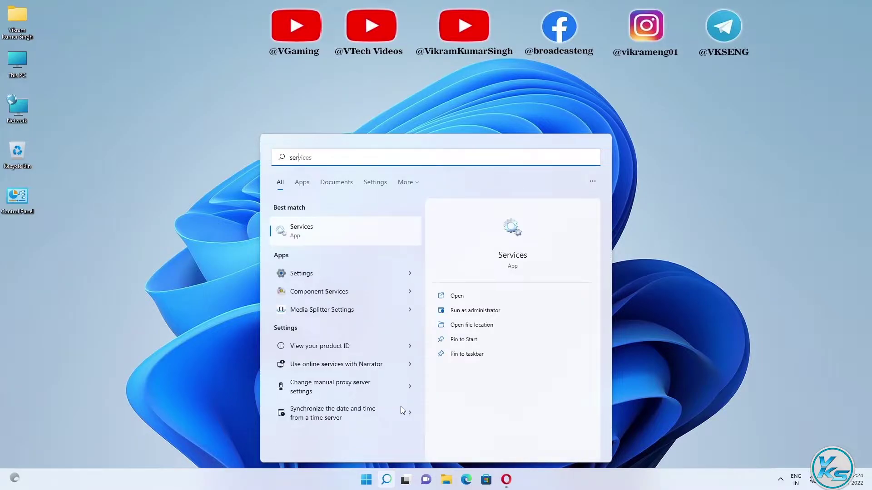
pyautogui.click(306, 237)
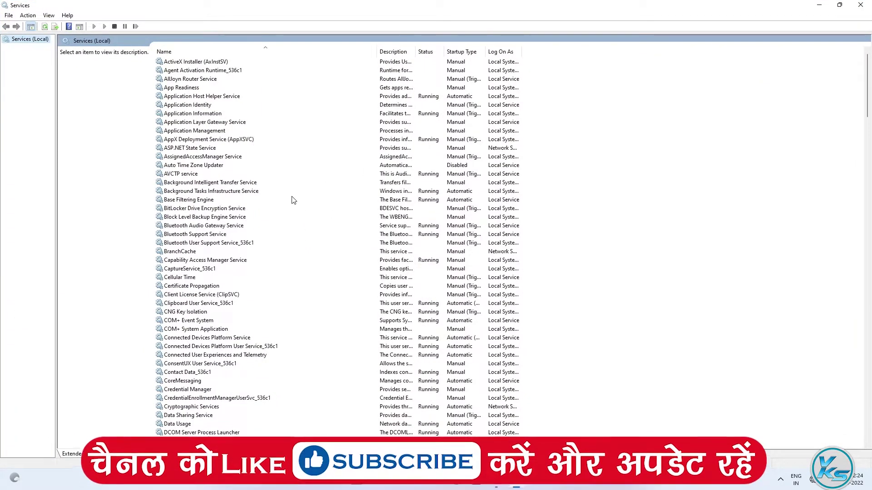
pyautogui.scroll(-14, 281, 150)
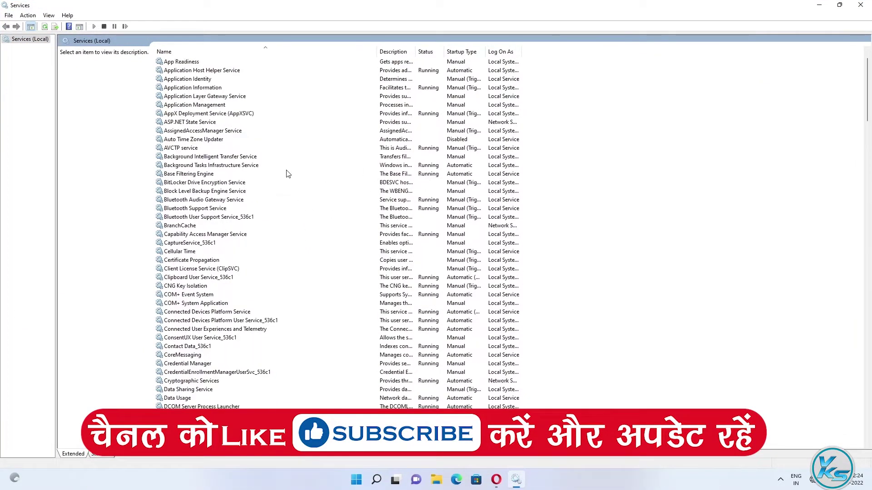
pyautogui.scroll(-20, 289, 183)
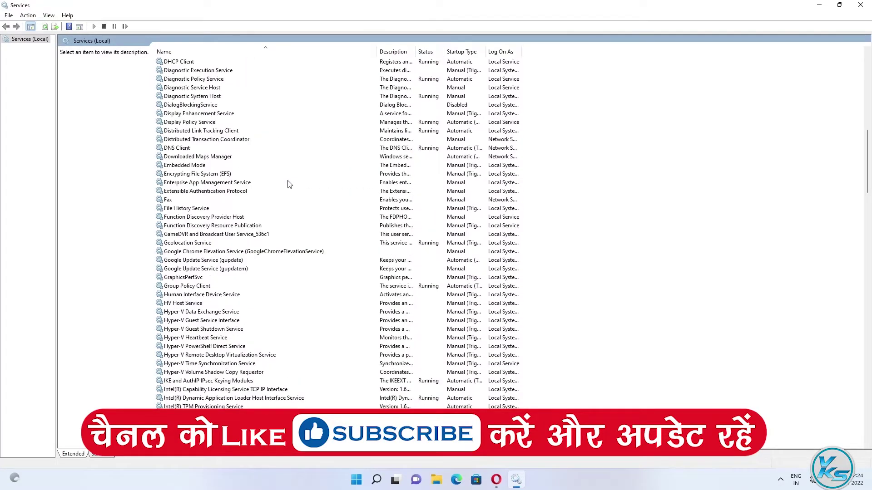
pyautogui.scroll(-20, 289, 183)
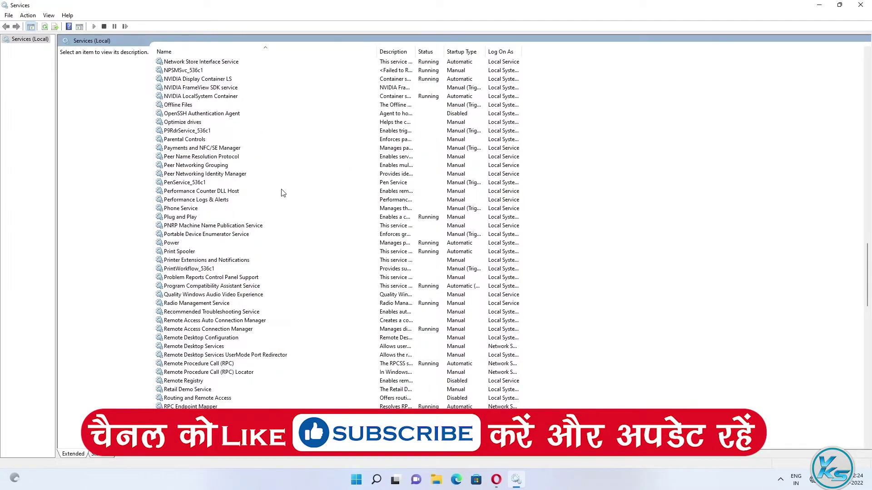
pyautogui.scroll(-10, 274, 217)
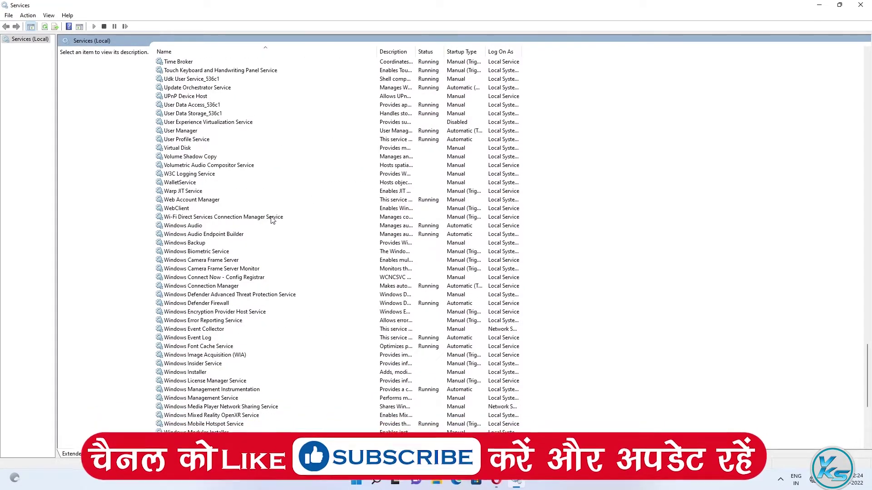
pyautogui.scroll(-1, 251, 237)
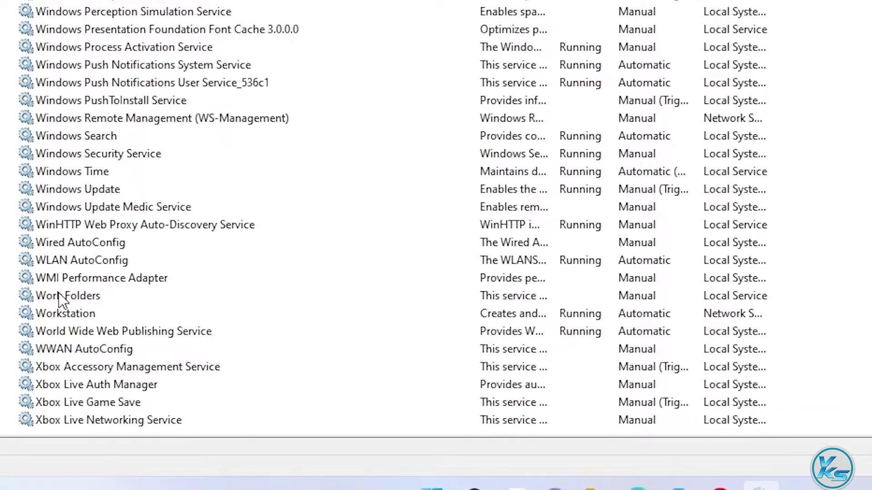
pyautogui.click(86, 262)
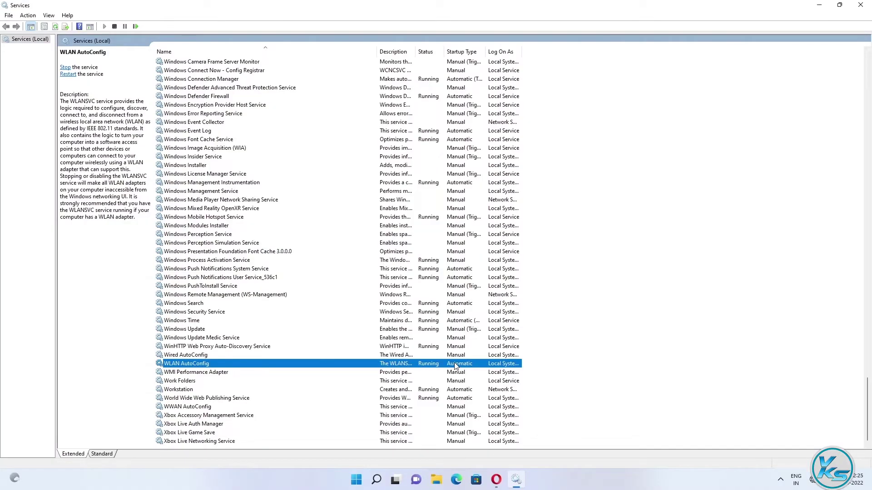
# - Set the WLAN AutoConfig service's startup type to Automatic in its properties, apply it, and close Services
pyautogui.doubleClick(262, 363)
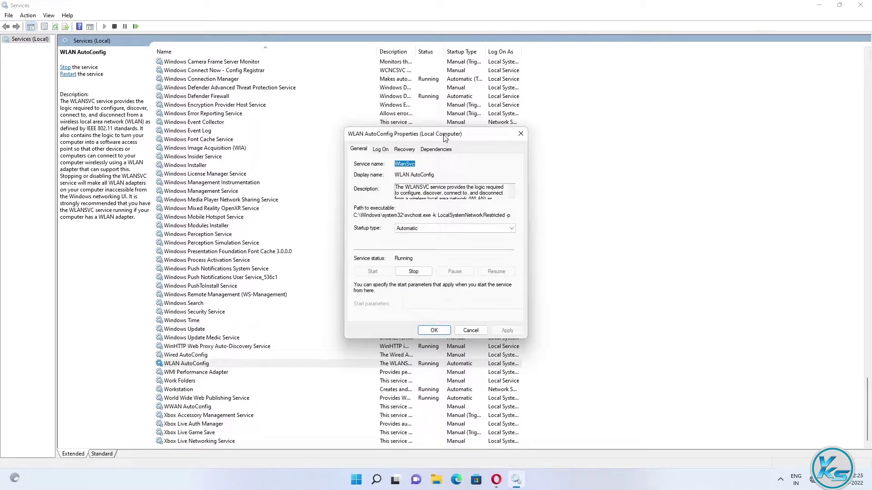
pyautogui.moveTo(447, 138); pyautogui.dragTo(443, 124)
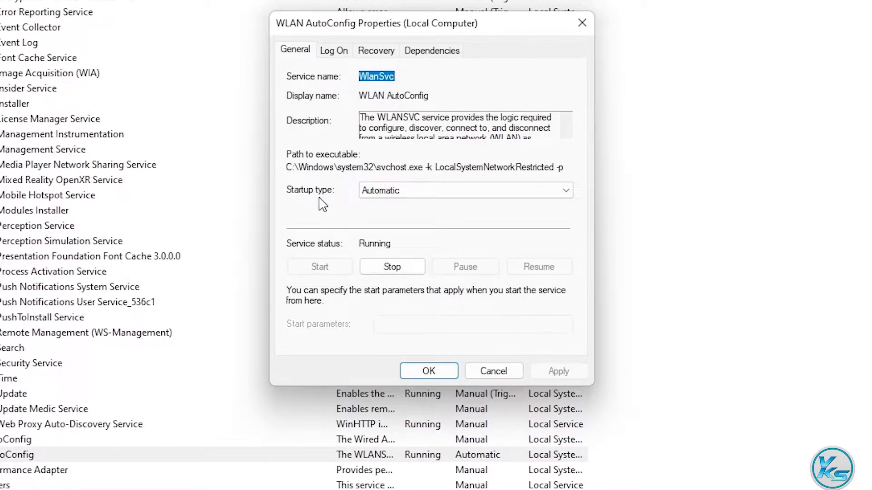
pyautogui.click(386, 191)
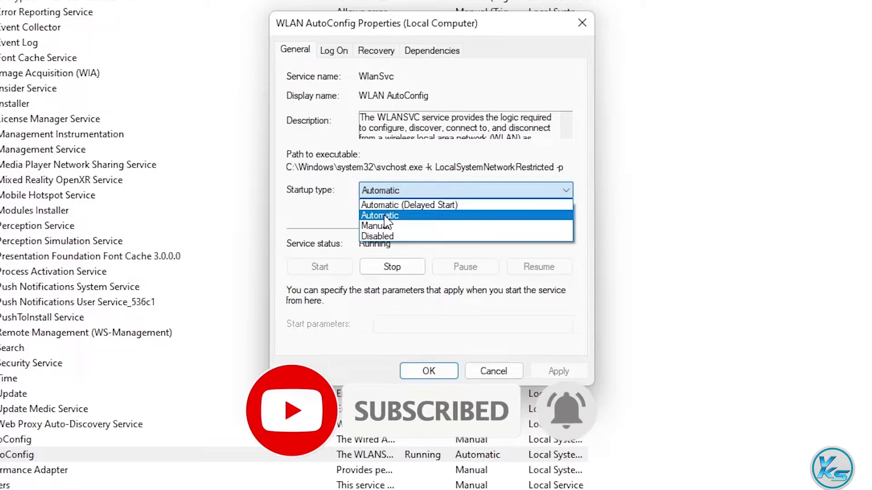
pyautogui.click(384, 216)
pyautogui.click(543, 367)
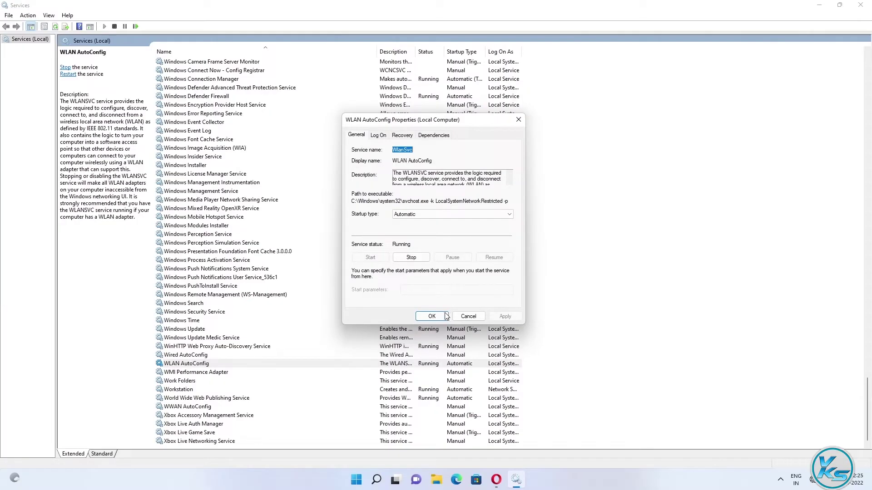
pyautogui.click(432, 317)
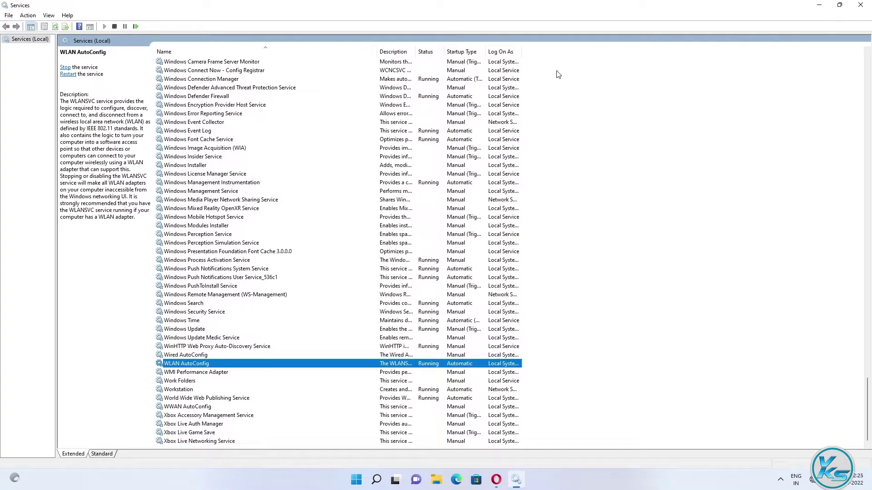
pyautogui.click(859, 6)
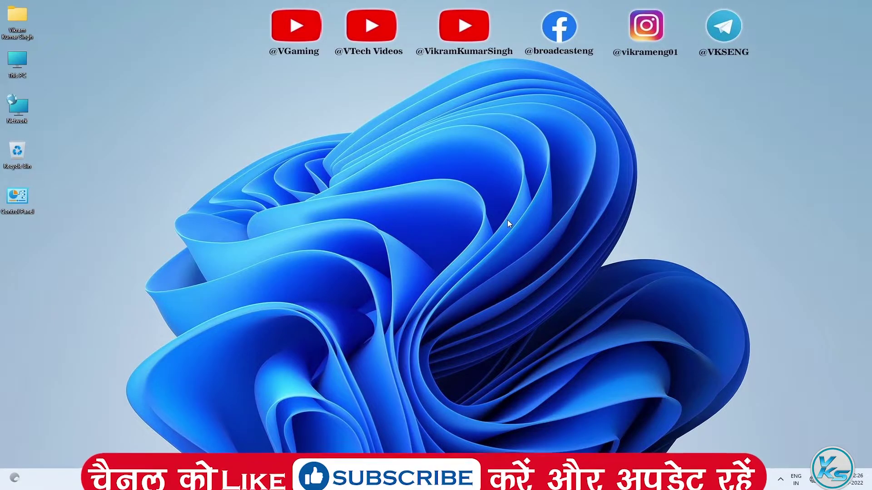
# - Open Control Panel in Category view and go to the network status and tasks page under Network and Internet
pyautogui.doubleClick(23, 208)
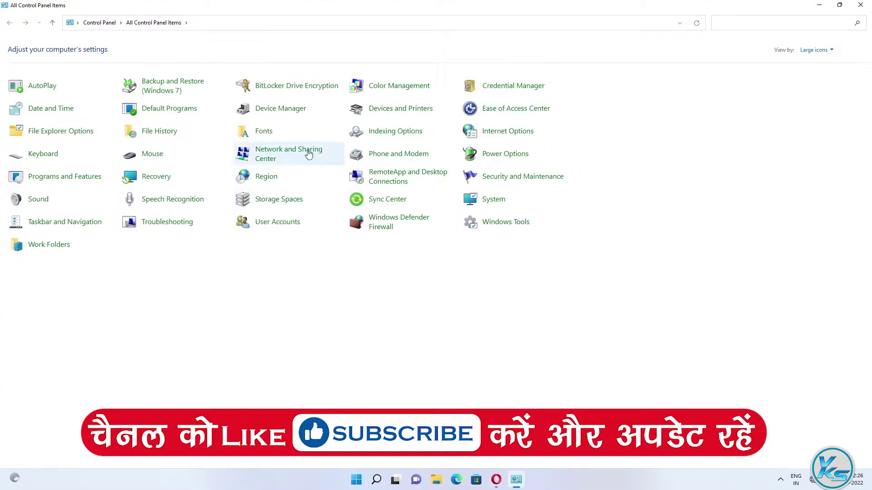
pyautogui.click(815, 50)
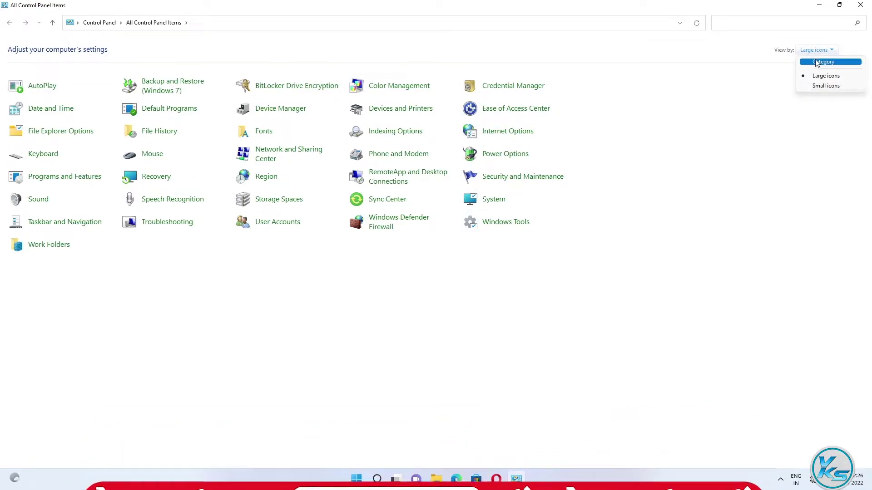
pyautogui.click(817, 62)
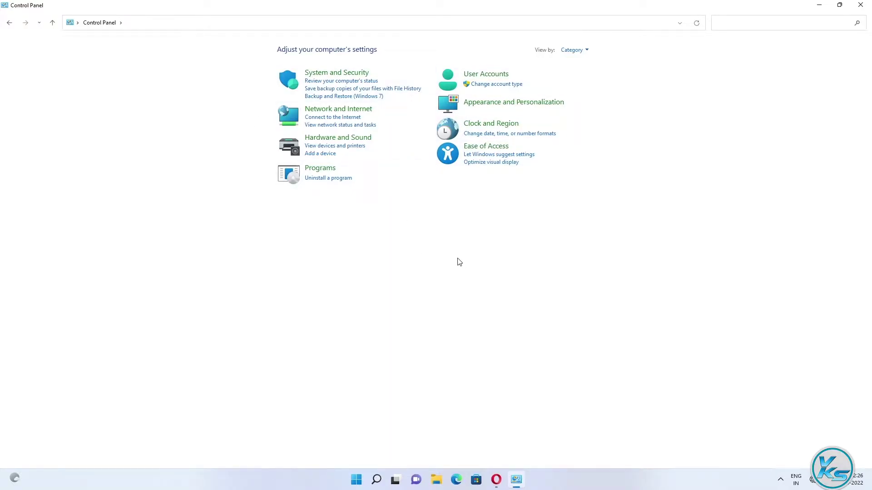
pyautogui.click(320, 110)
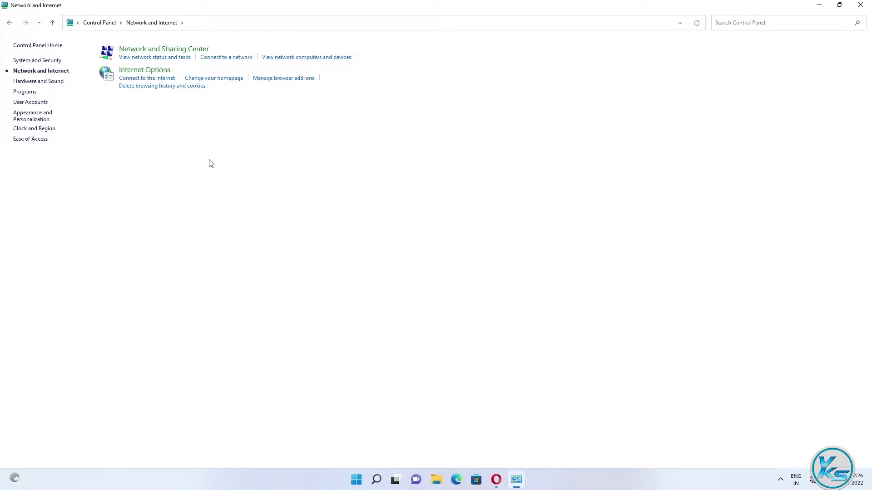
pyautogui.click(142, 56)
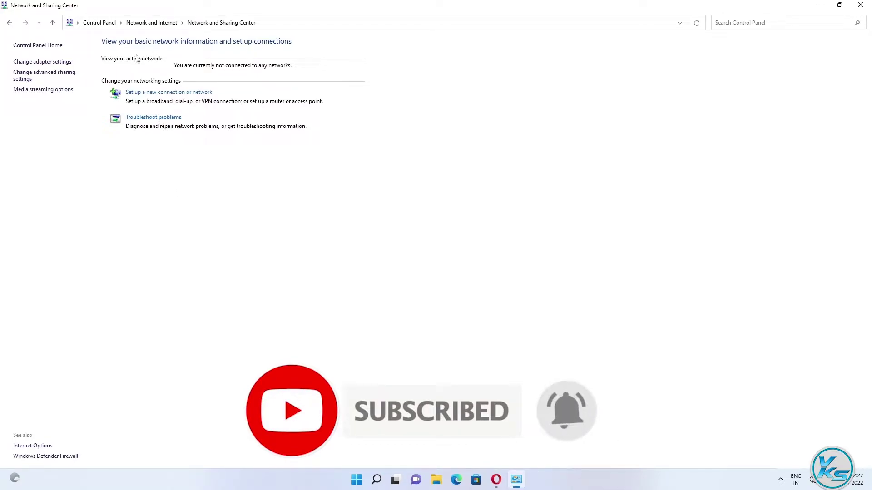
# - Open the adapter settings from Network and Sharing Center to view the network connections, and close both windows
pyautogui.click(33, 64)
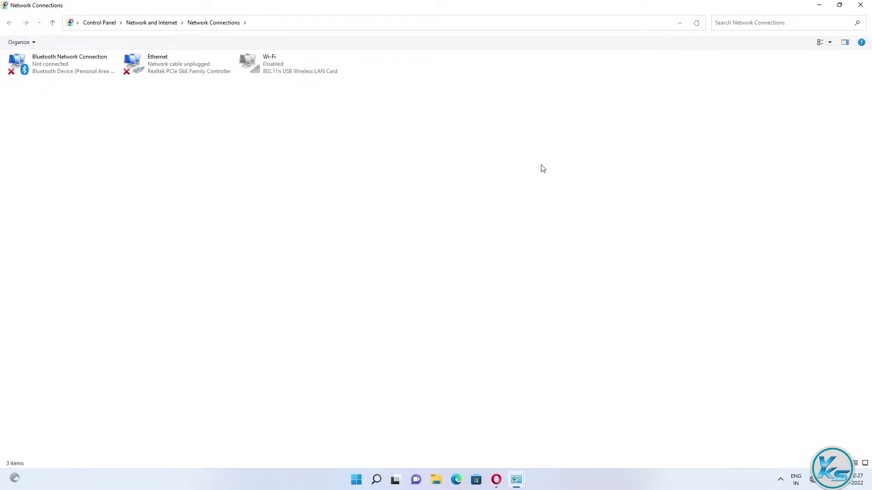
pyautogui.click(860, 6)
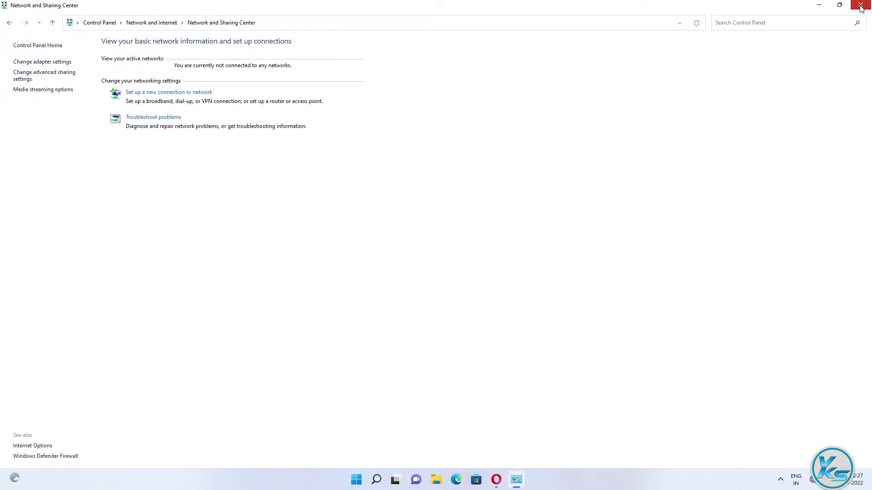
pyautogui.click(860, 6)
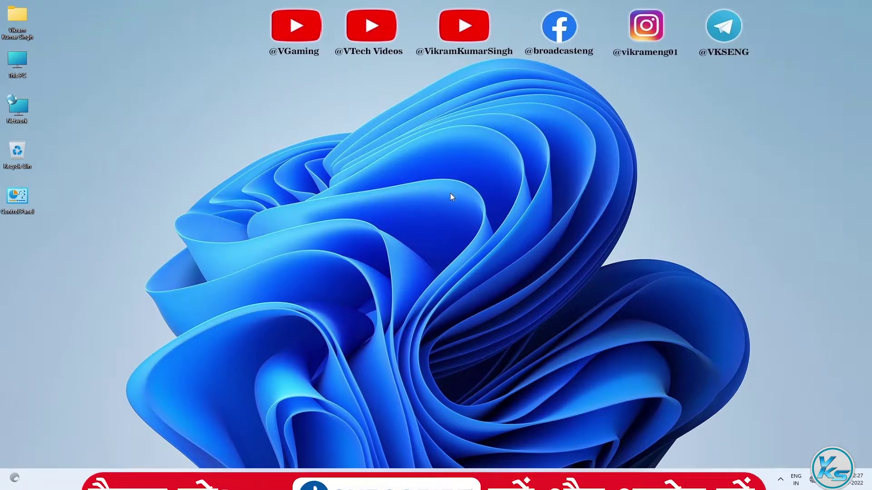
# - Open Settings, go to the advanced network settings under Network & internet, and open More network adapter options
pyautogui.rightClick(364, 481)
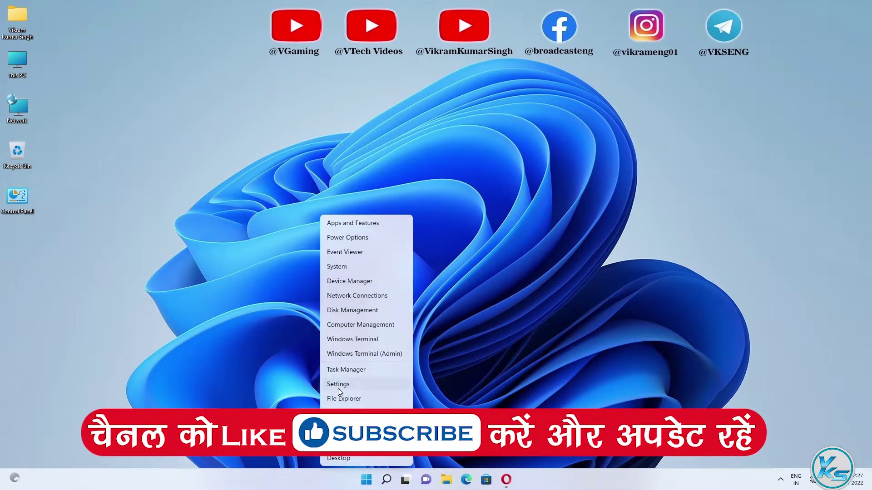
pyautogui.click(338, 389)
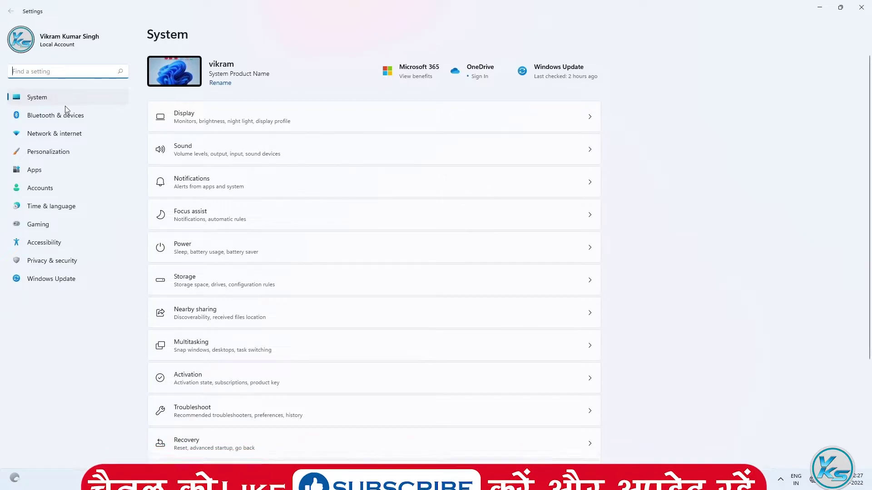
pyautogui.click(59, 136)
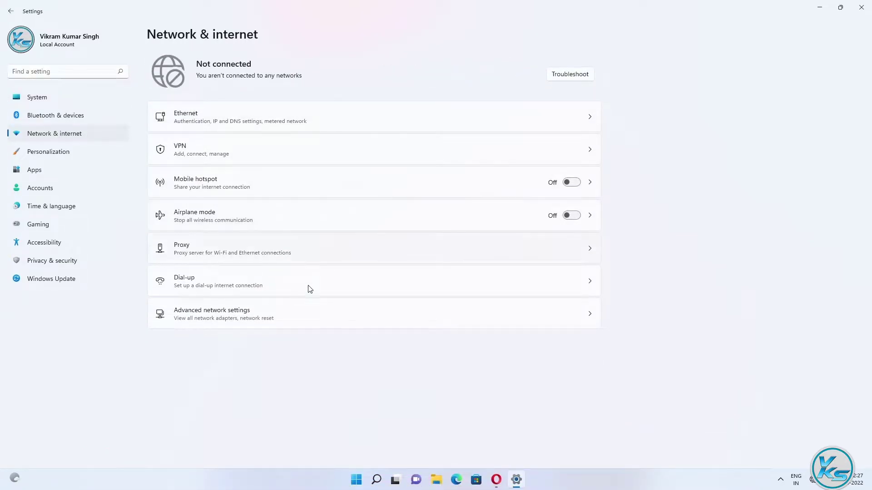
pyautogui.click(208, 321)
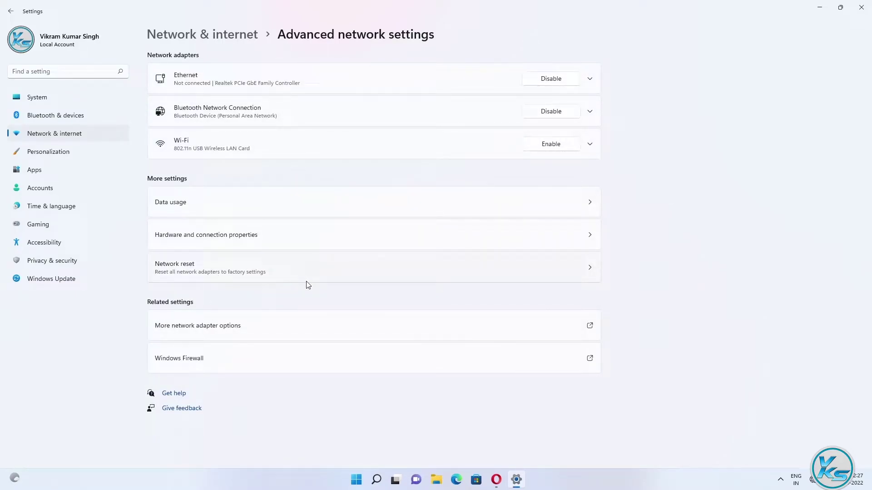
pyautogui.click(217, 331)
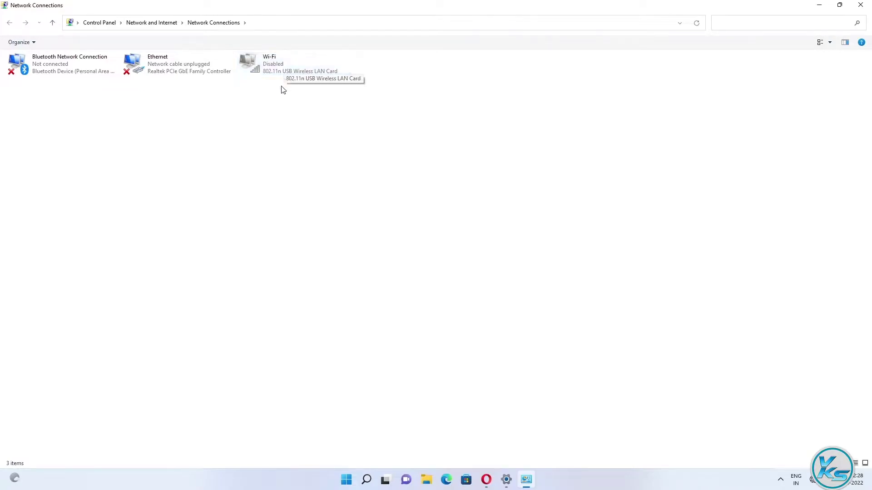
# - Enable the Wi-Fi adapter in Network Connections
pyautogui.click(275, 75)
pyautogui.rightClick(269, 67)
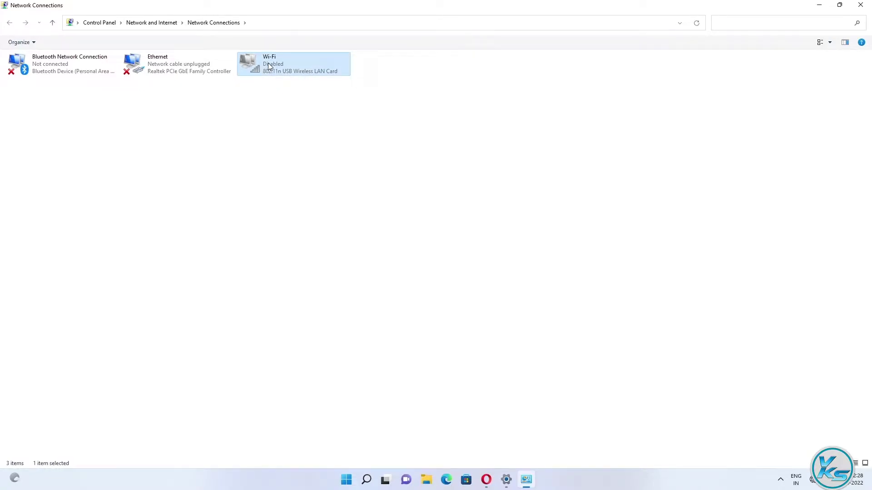
pyautogui.click(291, 70)
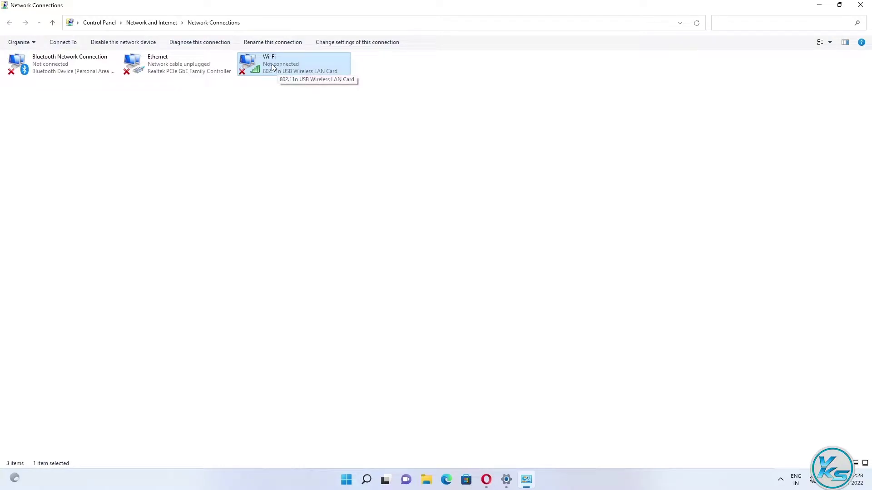
# - Restart the Wi-Fi adapter by disabling and re-enabling it, and close Network Connections and Settings
pyautogui.rightClick(273, 66)
pyautogui.click(287, 72)
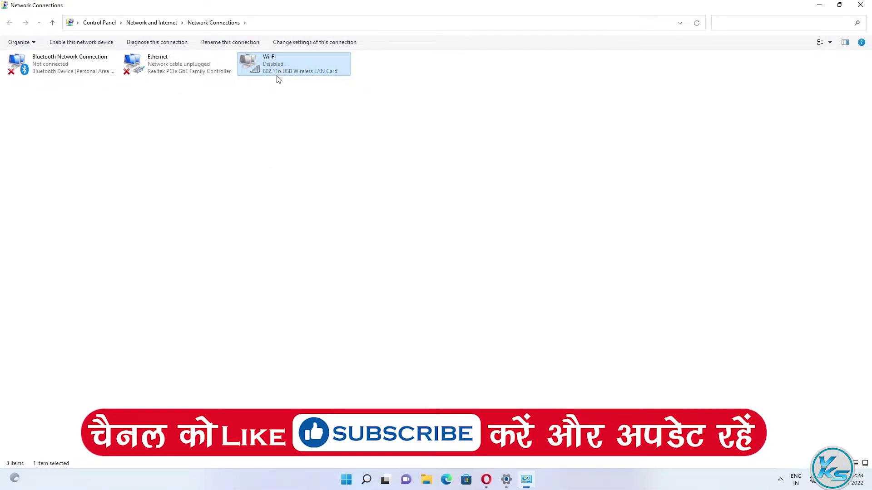
pyautogui.rightClick(274, 66)
pyautogui.click(288, 68)
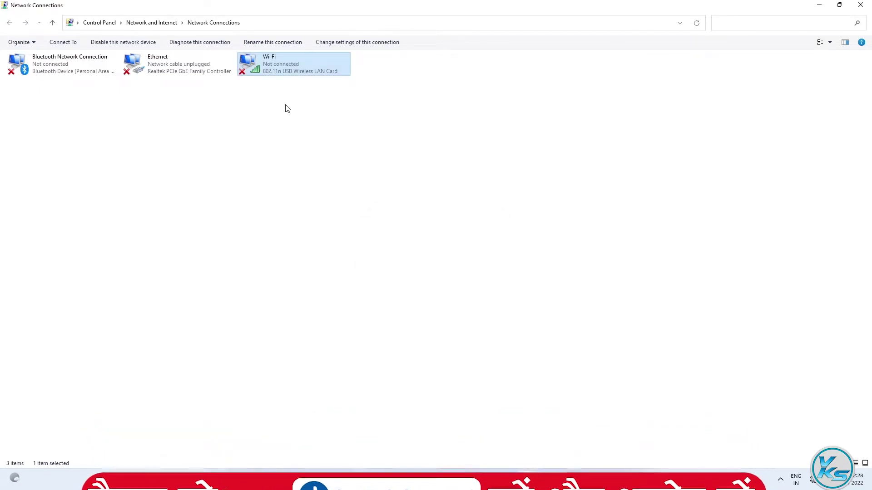
pyautogui.click(861, 5)
pyautogui.click(861, 7)
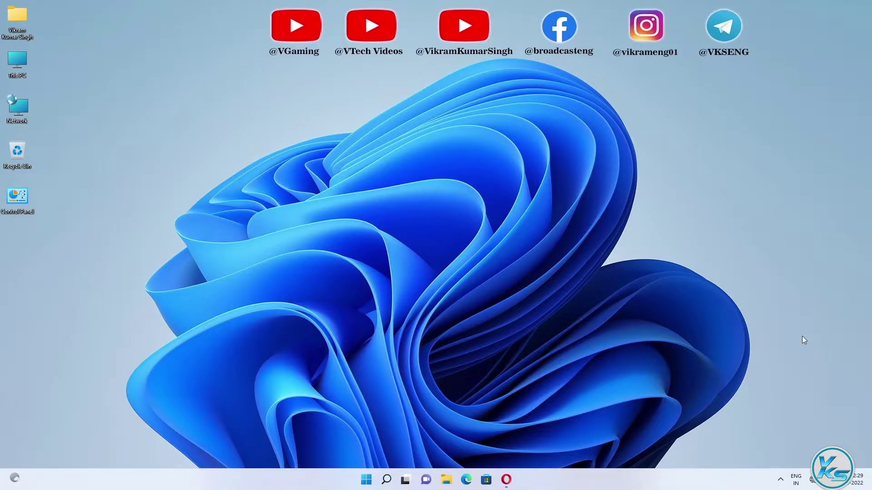
# - Look through the list of available Wi-Fi networks in the quick settings and return to the main quick settings
pyautogui.click(818, 480)
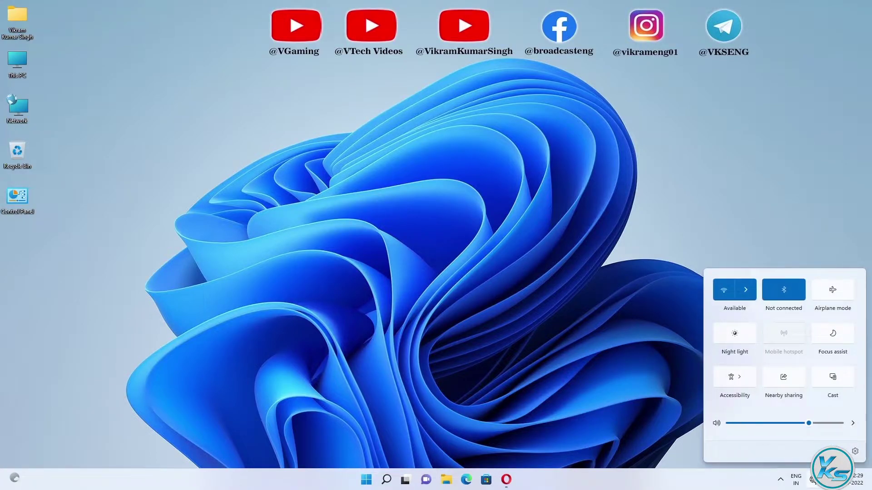
pyautogui.click(746, 291)
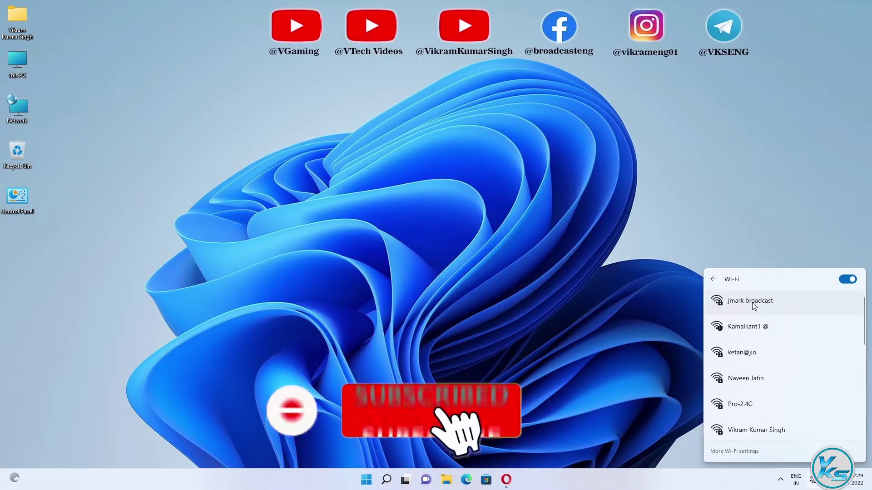
pyautogui.scroll(-2, 747, 355)
pyautogui.scroll(-4, 748, 355)
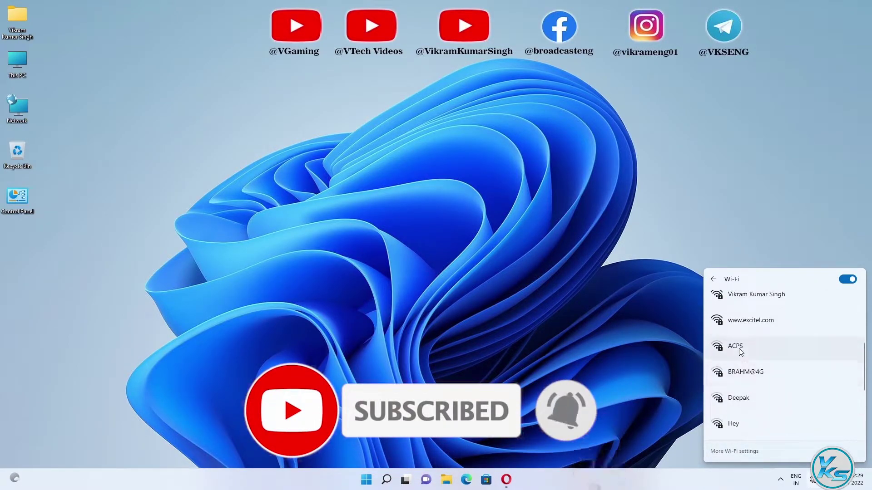
pyautogui.click(713, 279)
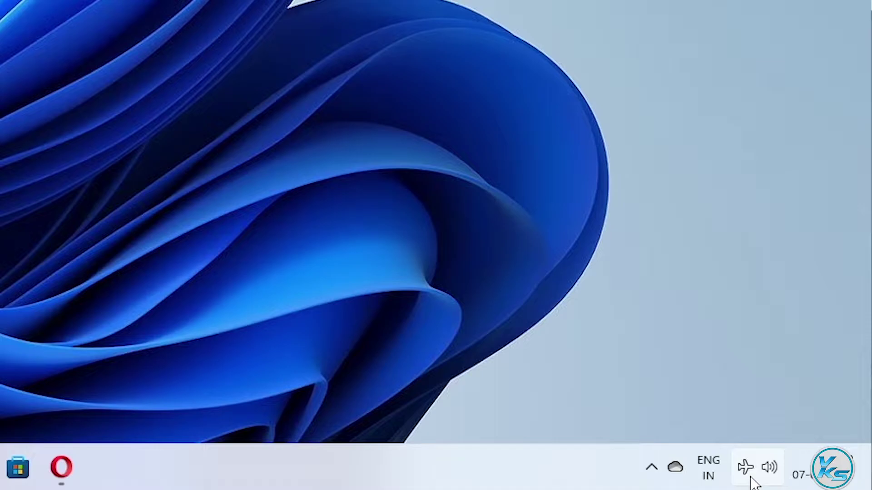
# - Turn off Airplane mode in the quick settings
pyautogui.click(751, 479)
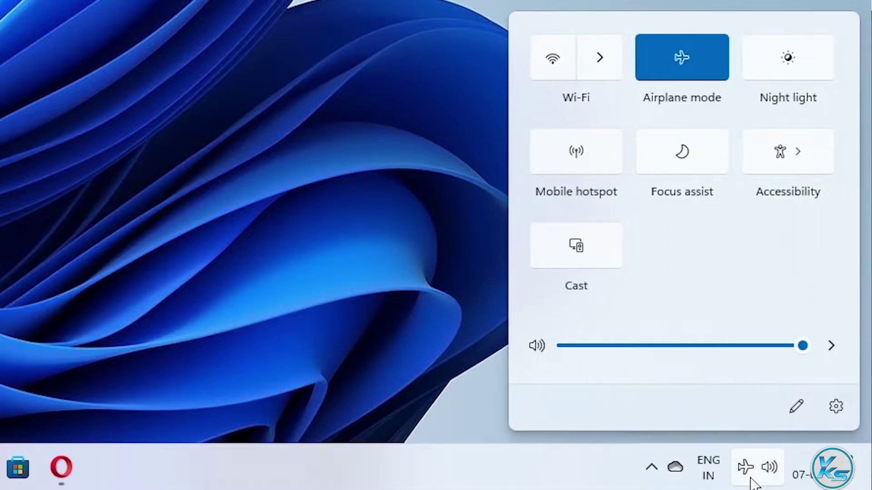
pyautogui.click(696, 64)
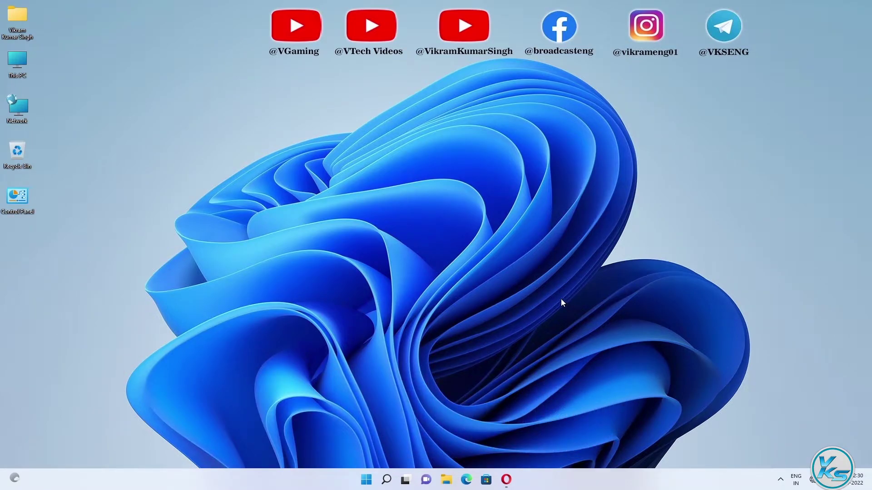
# - Open Device Manager, move its window toward the middle of the desktop, and expand Network adapters
pyautogui.rightClick(364, 481)
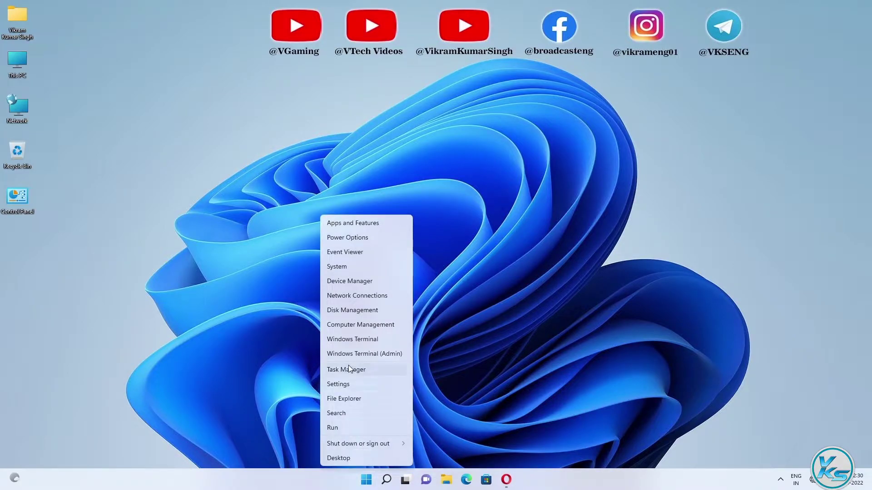
pyautogui.click(350, 281)
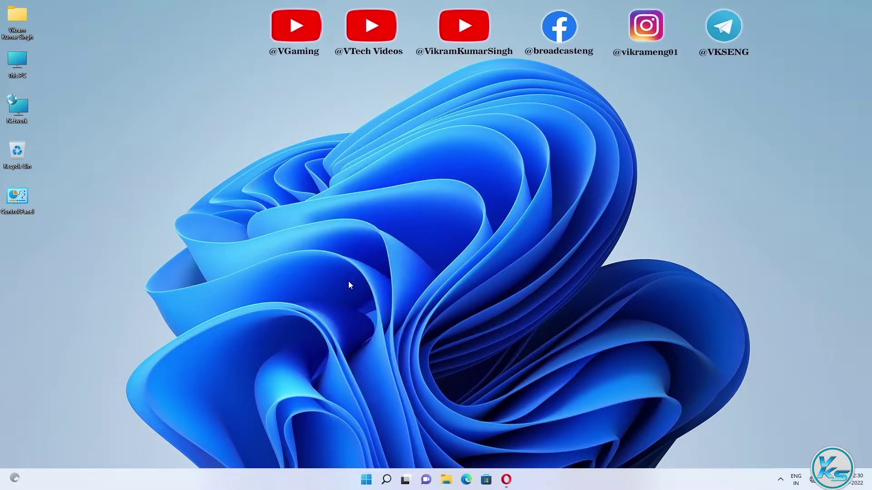
pyautogui.moveTo(188, 28); pyautogui.dragTo(401, 107)
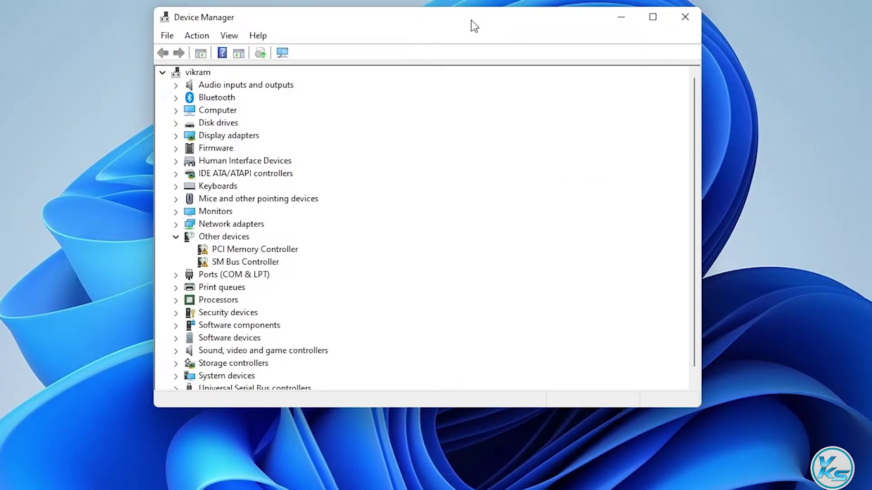
pyautogui.doubleClick(225, 224)
pyautogui.scroll(-2, 265, 207)
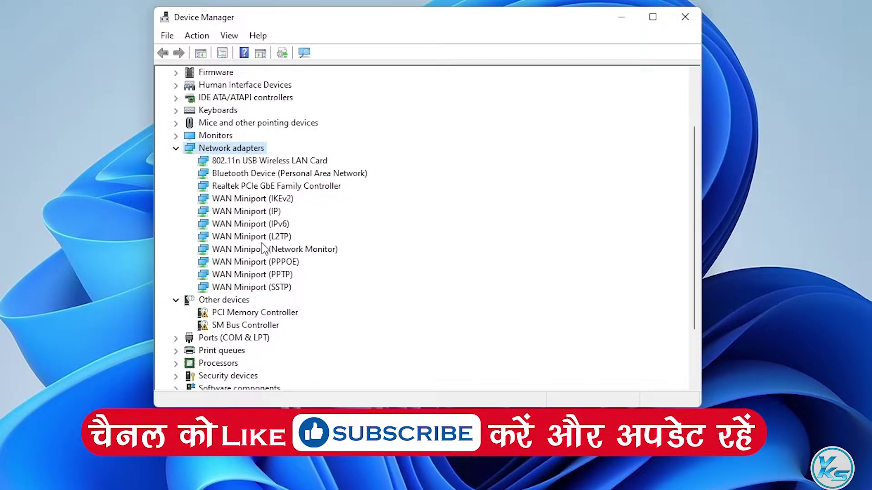
# - Update the 802.11n USB Wireless LAN Card driver by picking its compatible model from the drivers available on the computer
pyautogui.click(238, 163)
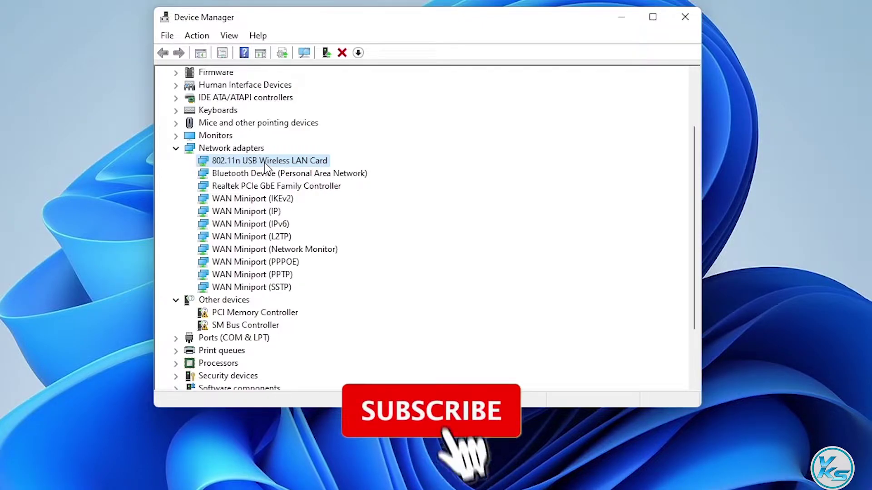
pyautogui.rightClick(266, 163)
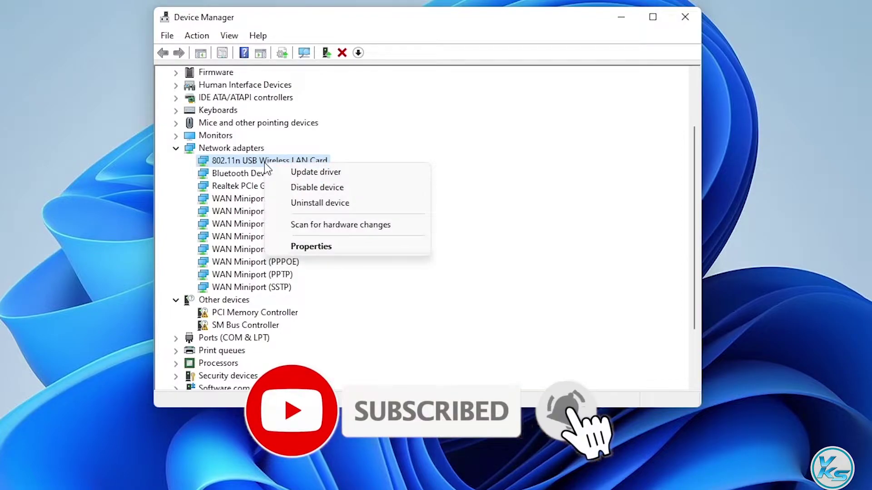
pyautogui.click(287, 172)
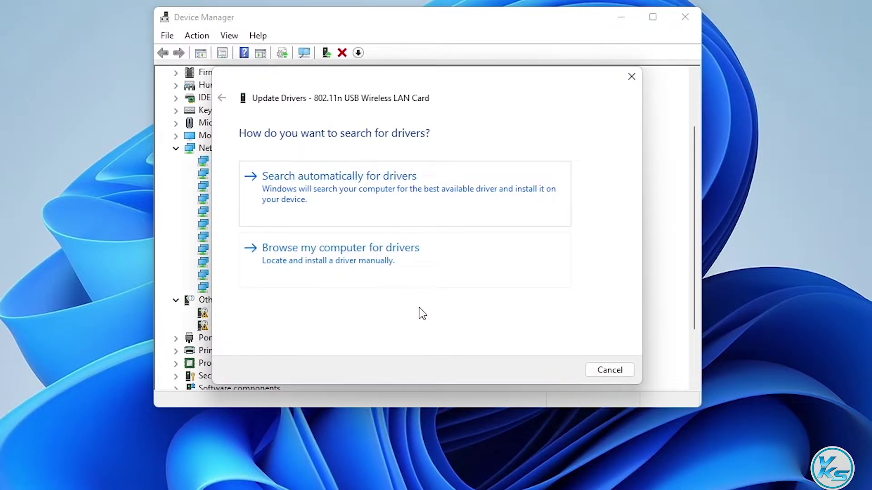
pyautogui.click(304, 262)
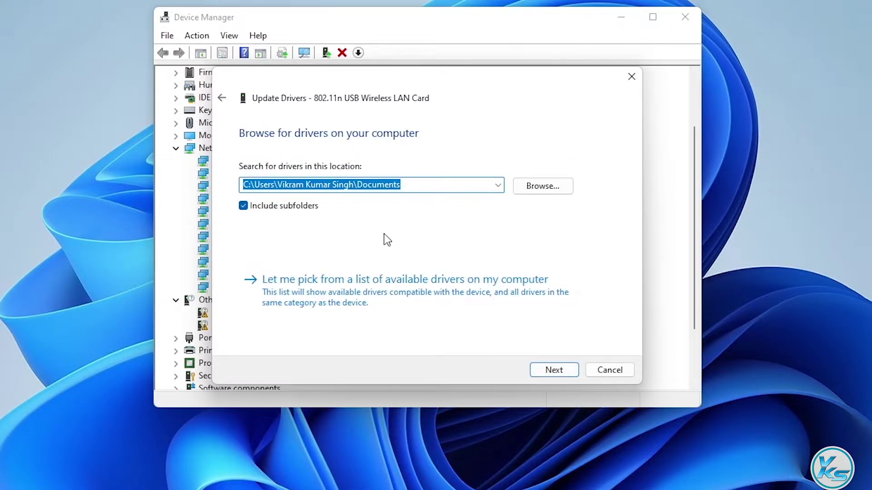
pyautogui.click(292, 300)
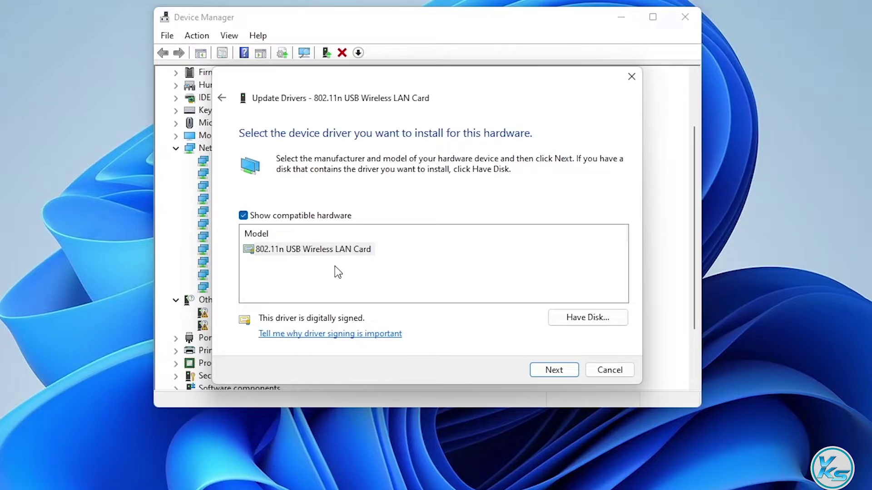
pyautogui.click(306, 250)
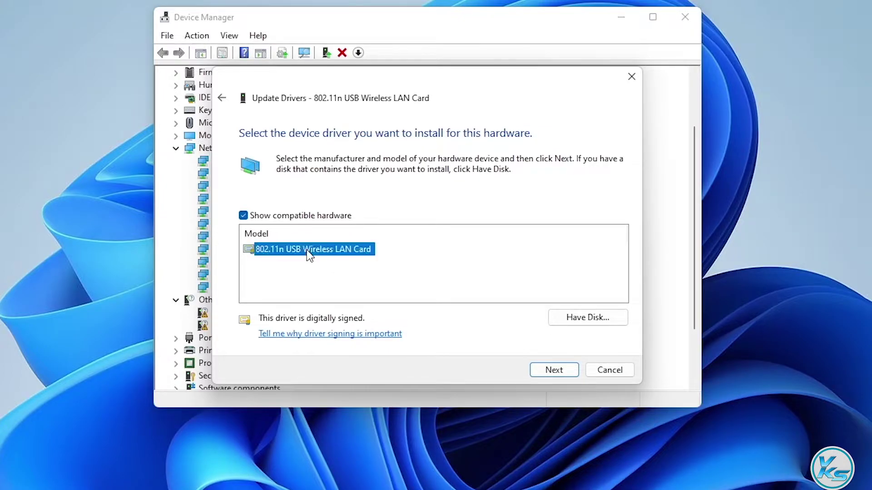
pyautogui.click(541, 372)
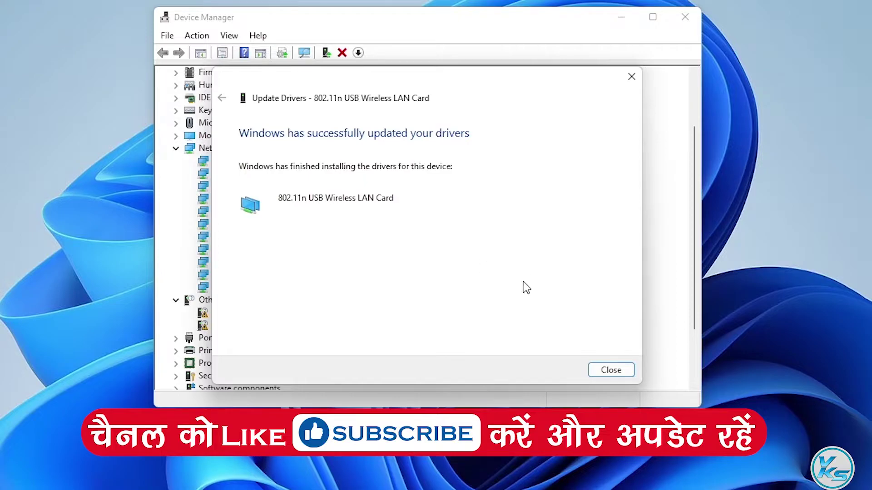
pyautogui.click(612, 370)
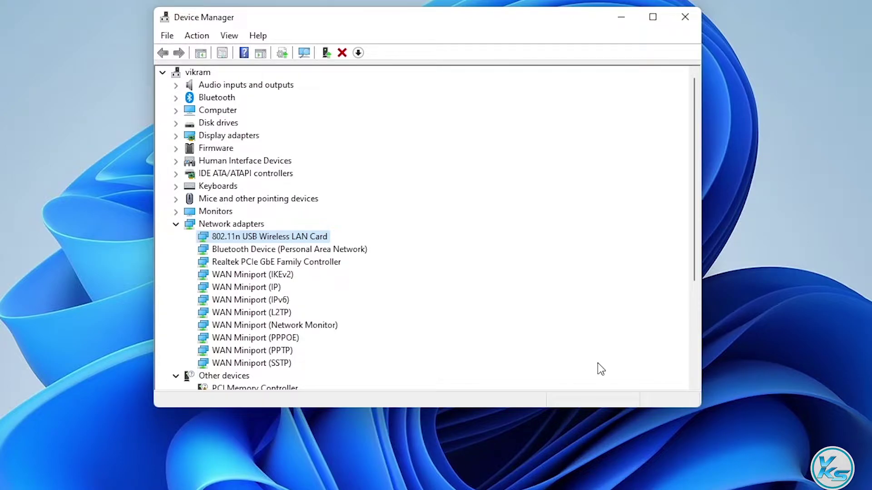
# - In the 802.11n USB Wireless LAN Card's power management properties, make sure the computer may not turn off the device to save power, and confirm
pyautogui.rightClick(309, 237)
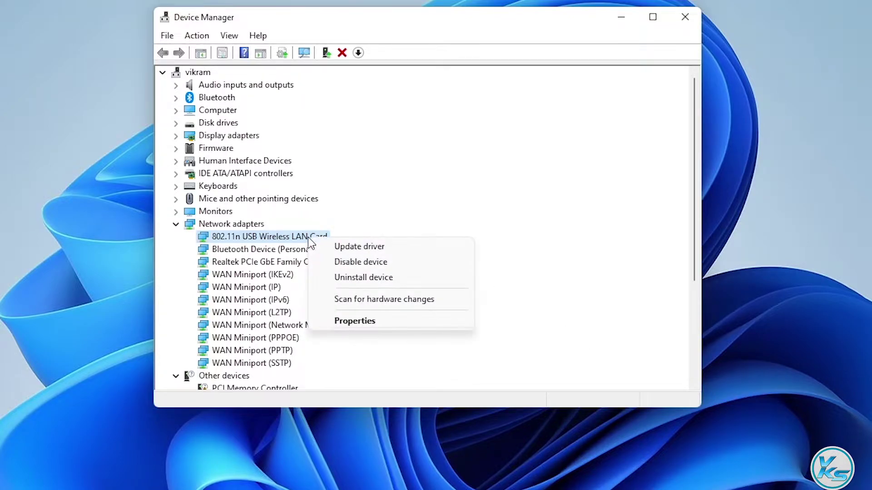
pyautogui.click(381, 321)
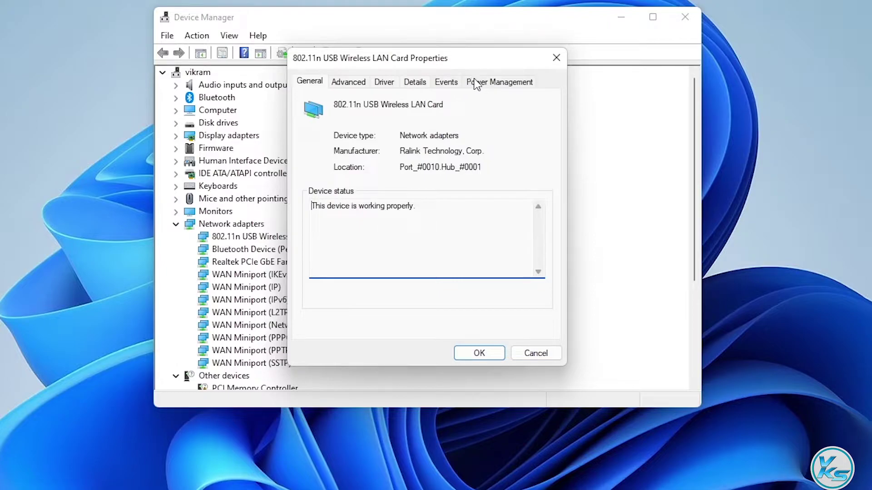
pyautogui.click(487, 85)
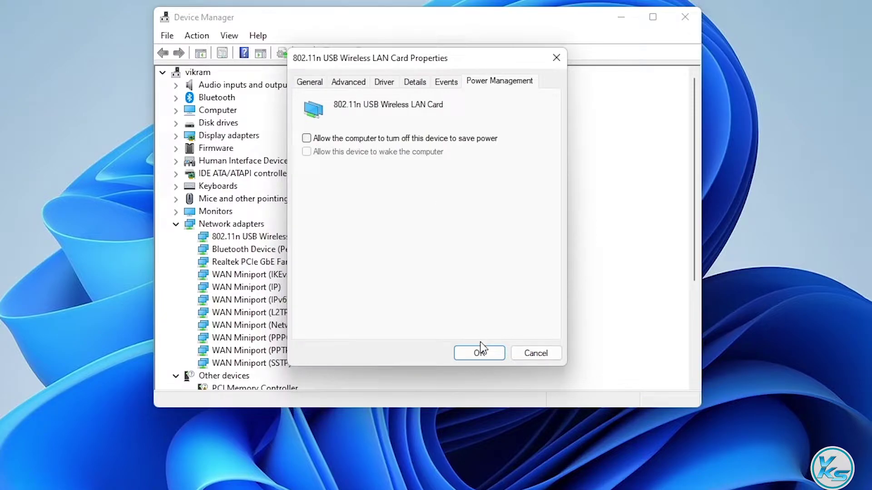
pyautogui.click(485, 356)
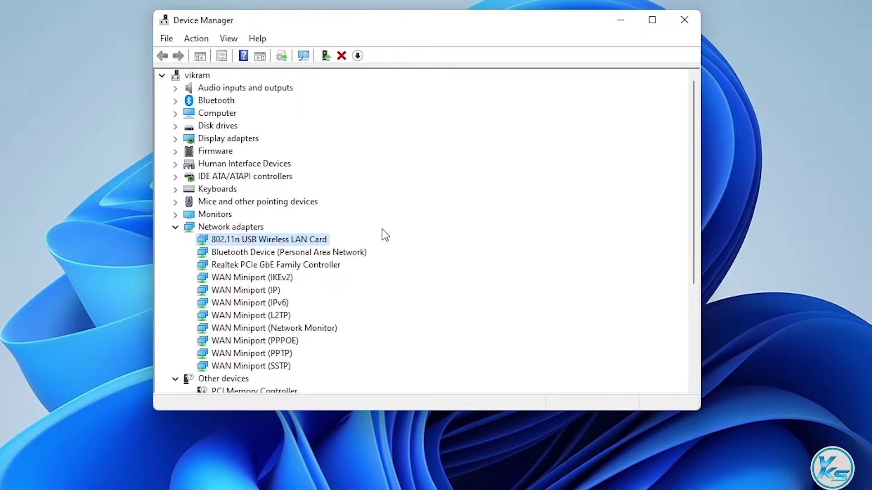
# - Open the 802.11n USB Wireless LAN Card's advanced properties and review the available values for Country Region (2.4GHz)
pyautogui.rightClick(319, 239)
pyautogui.click(390, 321)
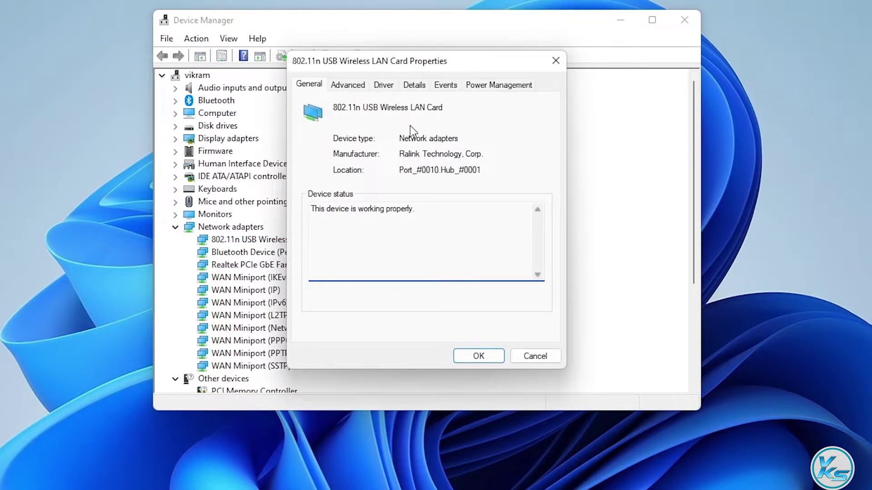
pyautogui.click(351, 89)
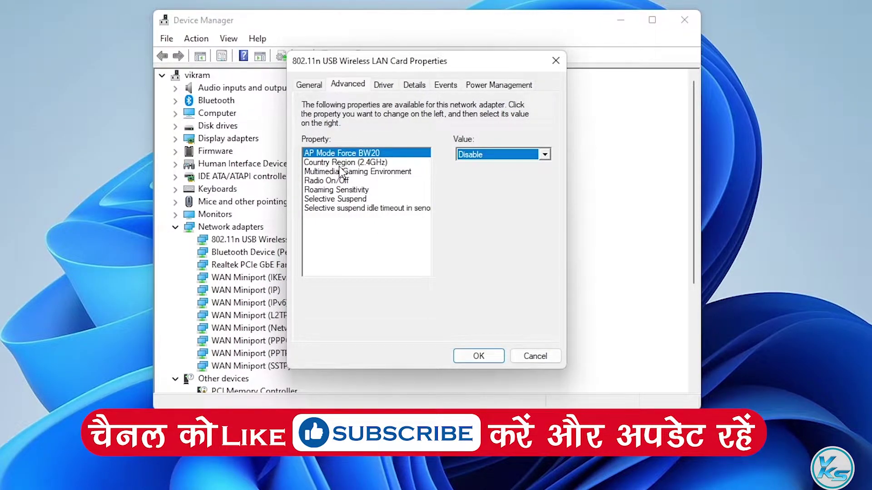
pyautogui.click(338, 163)
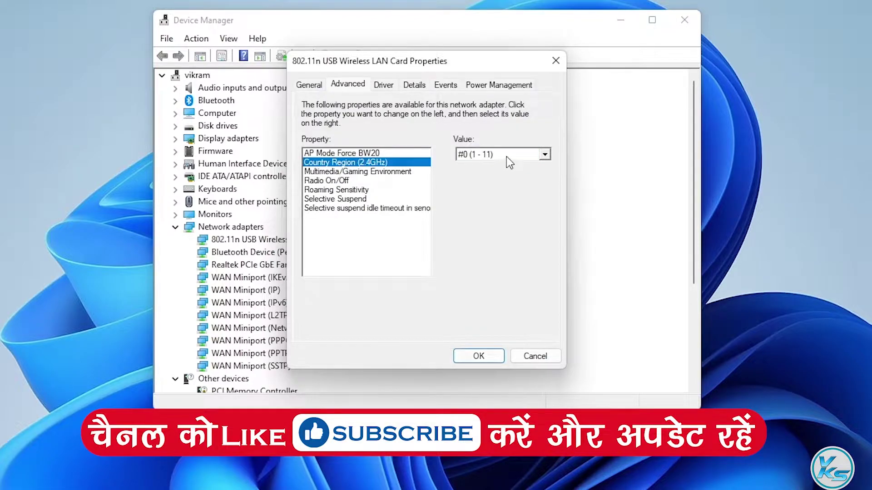
pyautogui.click(545, 154)
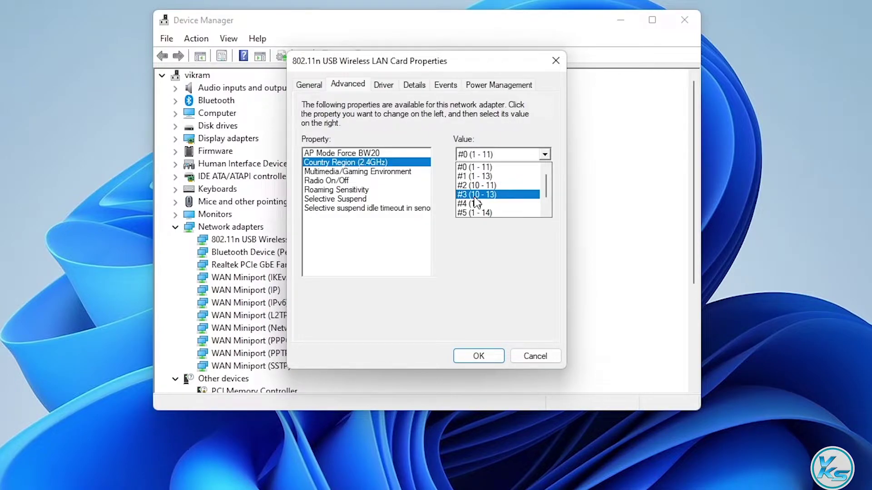
pyautogui.click(391, 140)
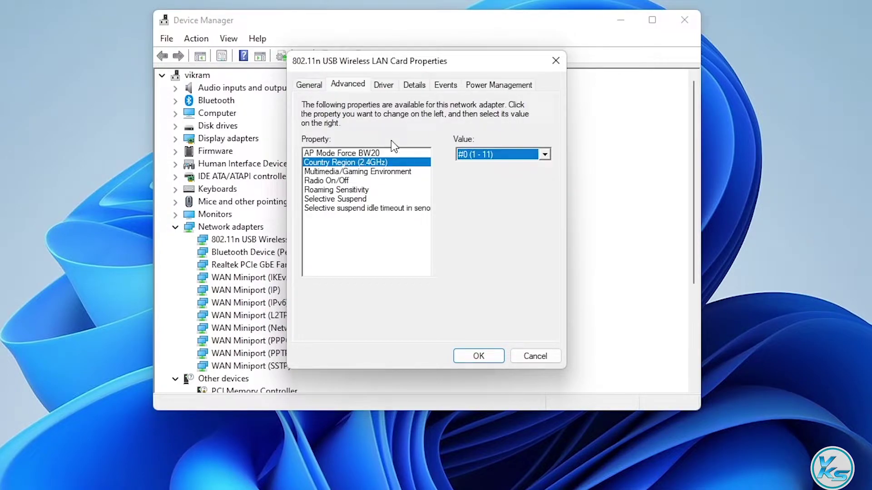
# - Set the wireless card's selective suspend idle timeout property to 10
pyautogui.click(343, 209)
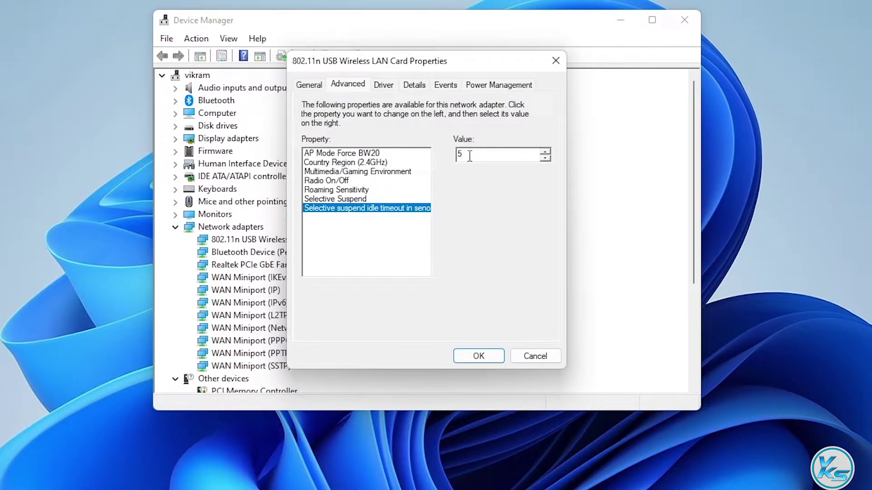
pyautogui.moveTo(466, 155); pyautogui.dragTo(457, 155)
pyautogui.write('11')
pyautogui.press('BackSpace')
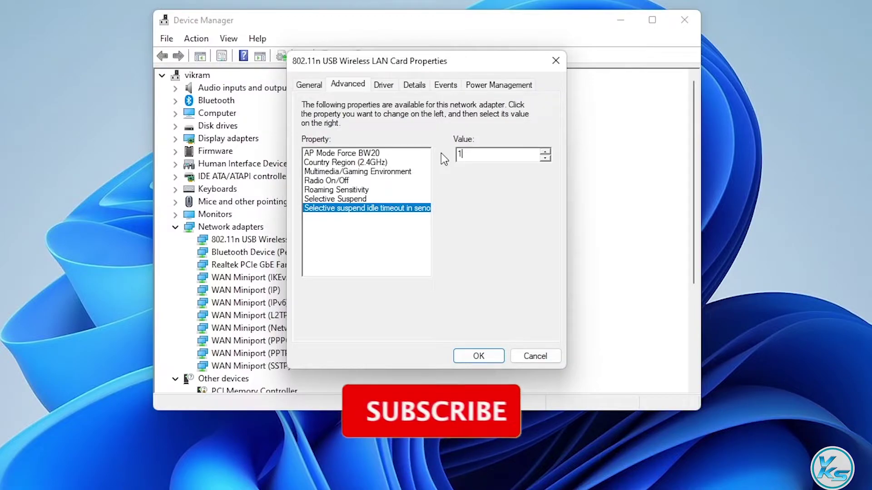
pyautogui.write('0')
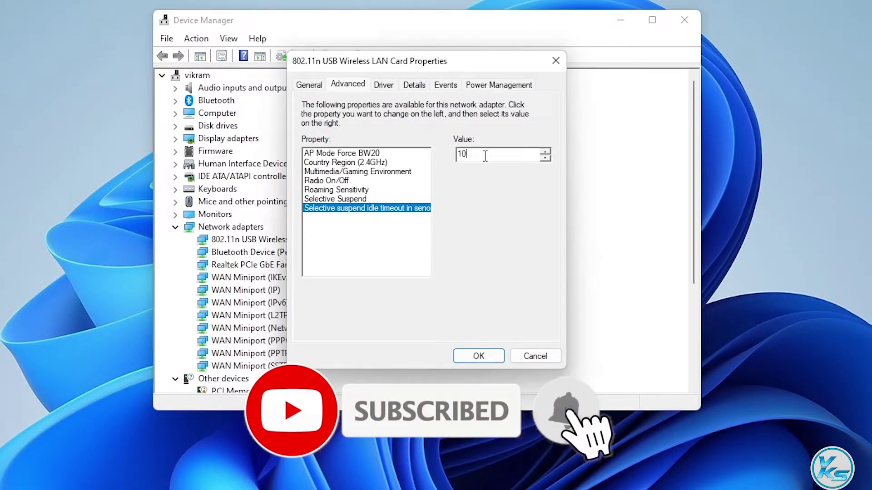
# - Set the wireless card's selective suspend idle timeout to 5 and confirm the adapter properties
pyautogui.moveTo(471, 155); pyautogui.dragTo(428, 154)
pyautogui.press('BackSpace')
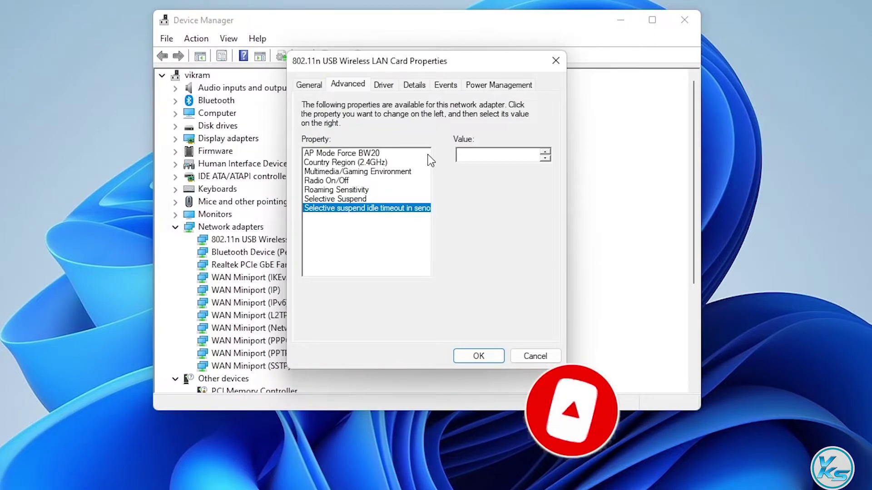
pyautogui.write('5')
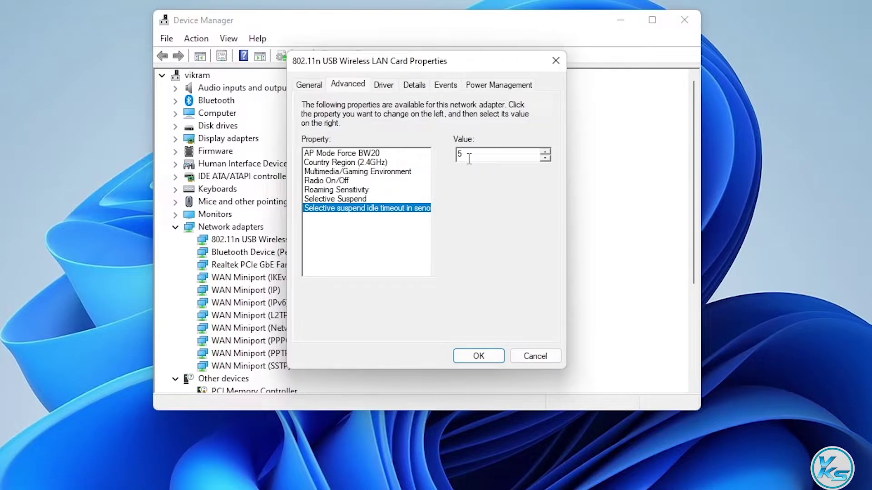
pyautogui.click(477, 356)
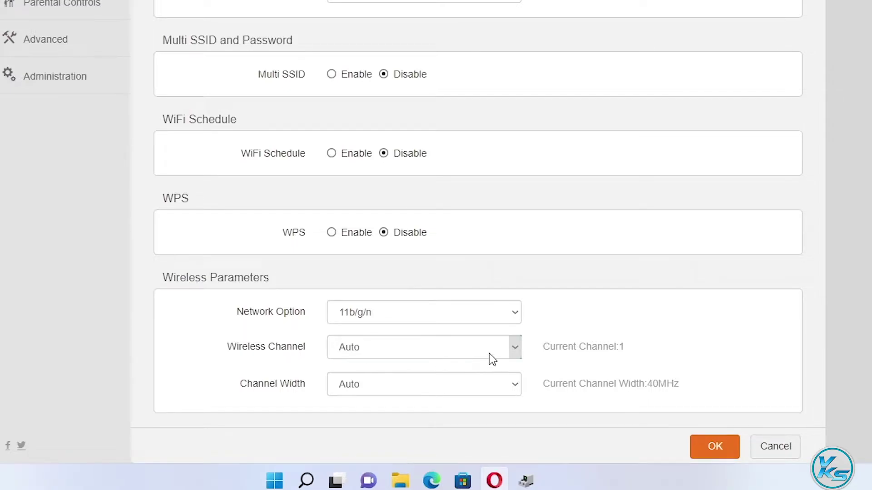
# - Try Channel 1 (2412MHz) as the router's wireless channel, return it to Auto, and save the wireless settings
pyautogui.click(513, 352)
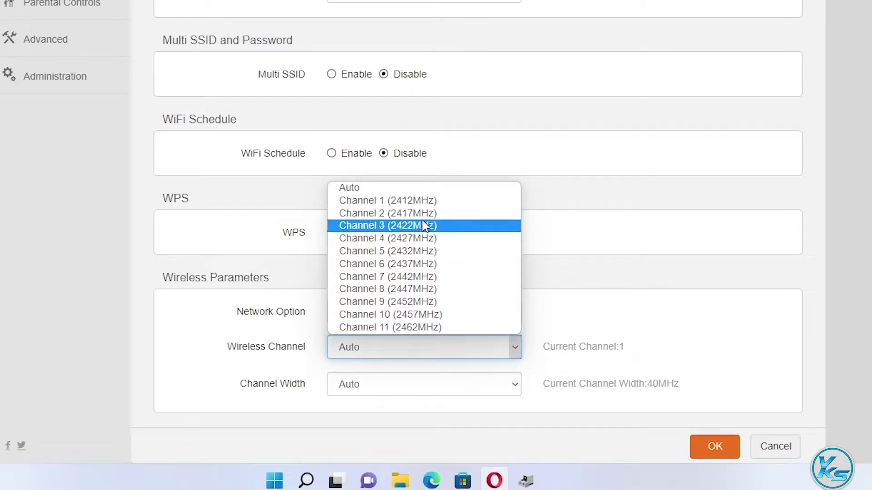
pyautogui.click(429, 201)
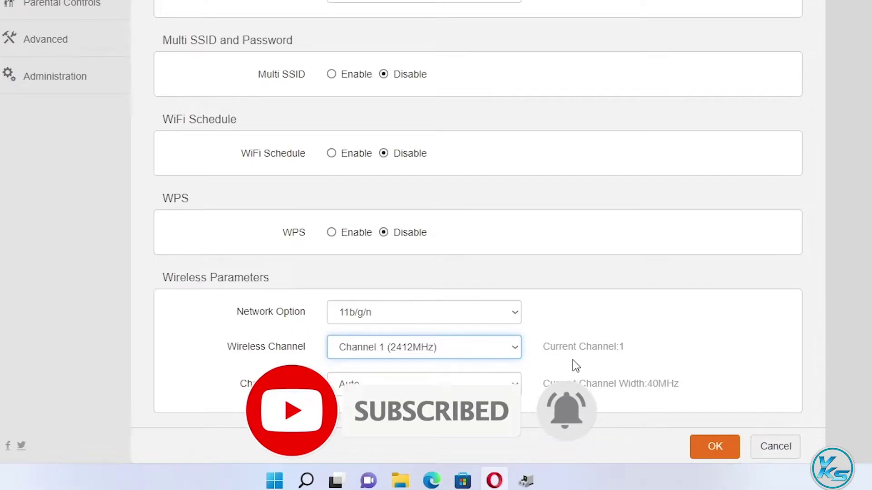
pyautogui.click(513, 354)
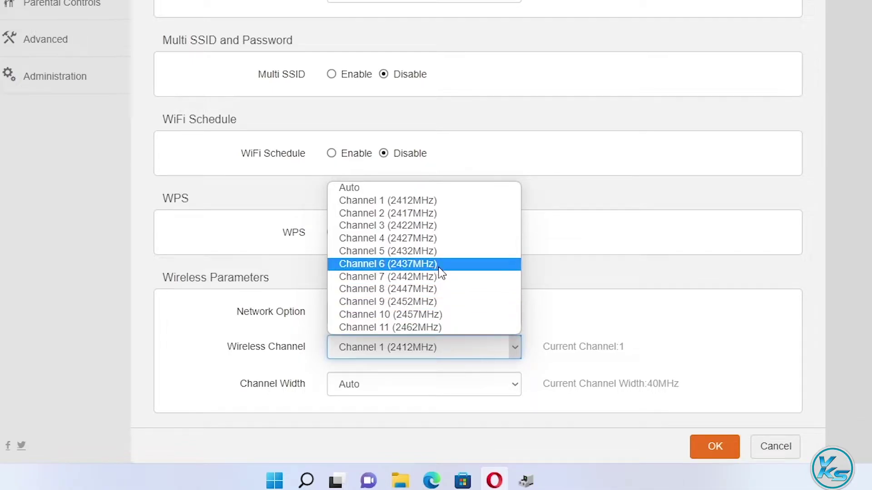
pyautogui.click(414, 188)
pyautogui.click(715, 449)
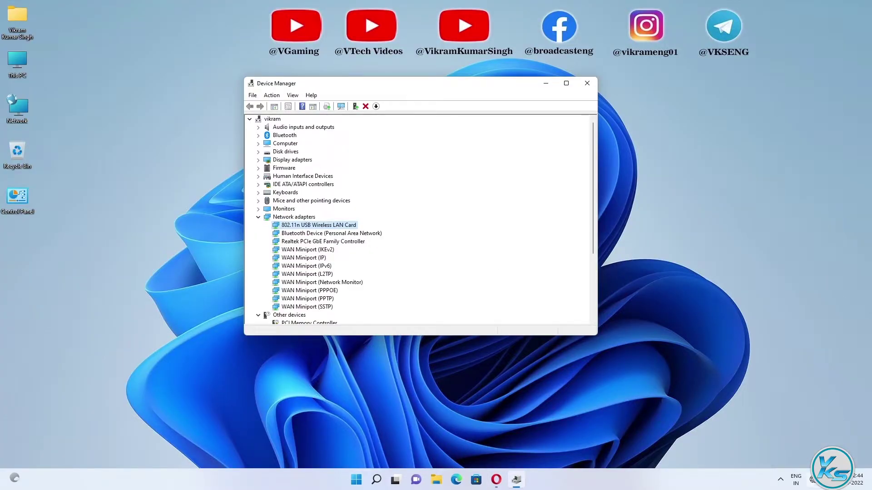
pyautogui.click(821, 479)
pyautogui.click(747, 291)
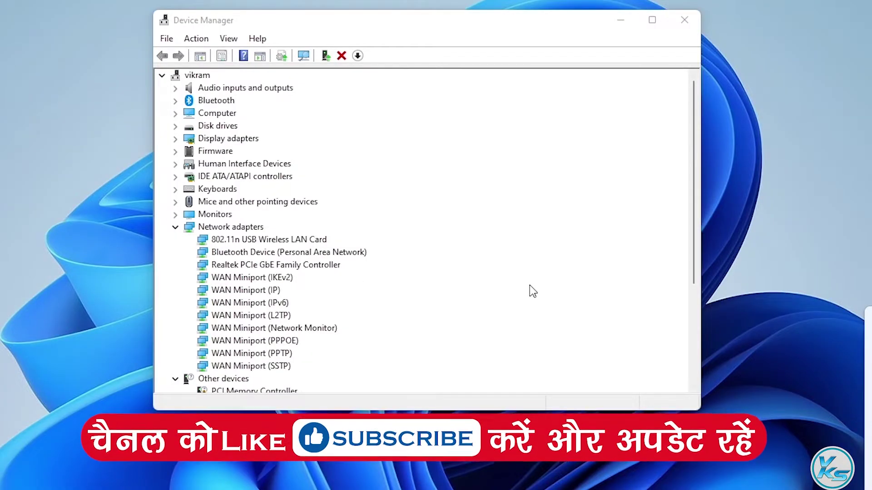
pyautogui.click(487, 253)
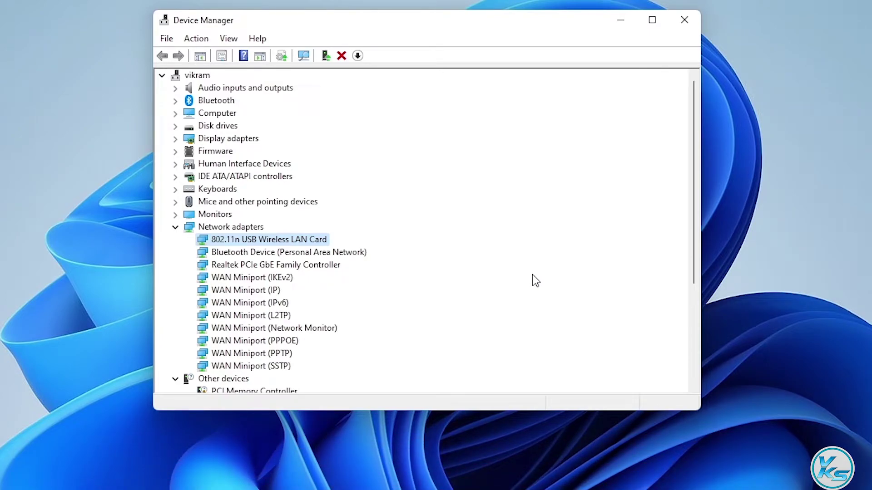
# - Uninstall the 802.11n USB Wireless LAN Card device from the network adapters and close Device Manager
pyautogui.rightClick(265, 244)
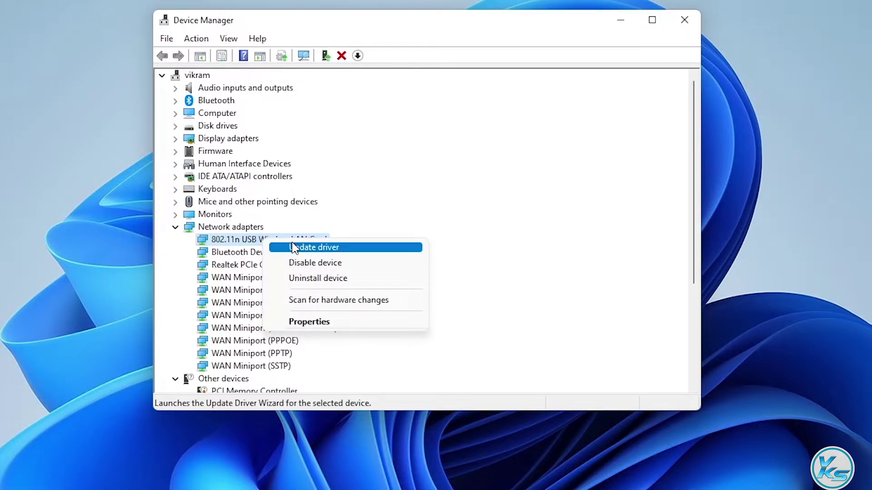
pyautogui.click(311, 280)
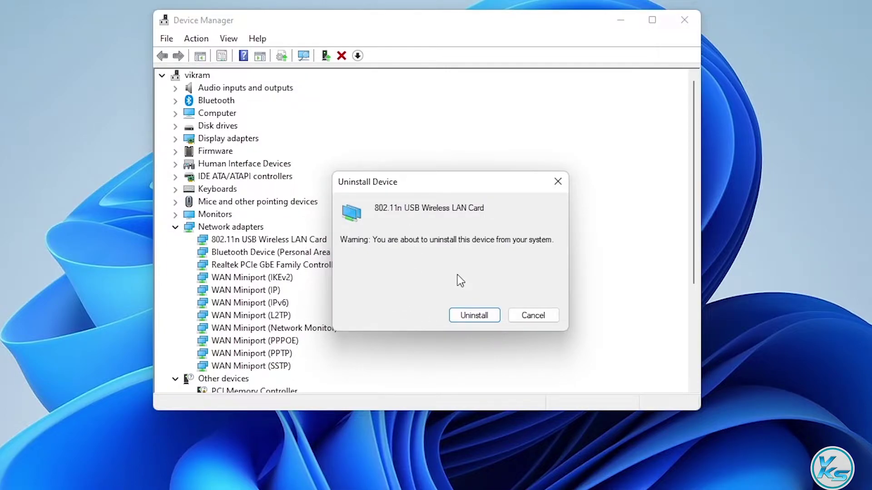
pyautogui.click(474, 318)
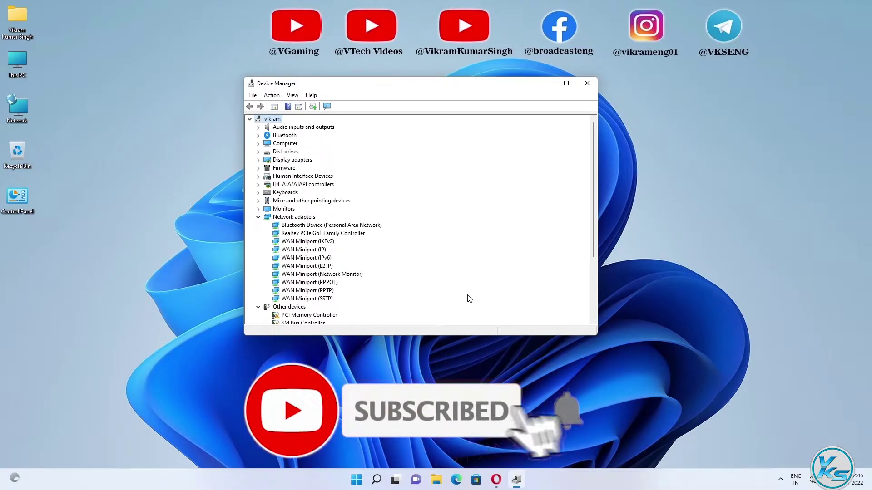
pyautogui.click(586, 83)
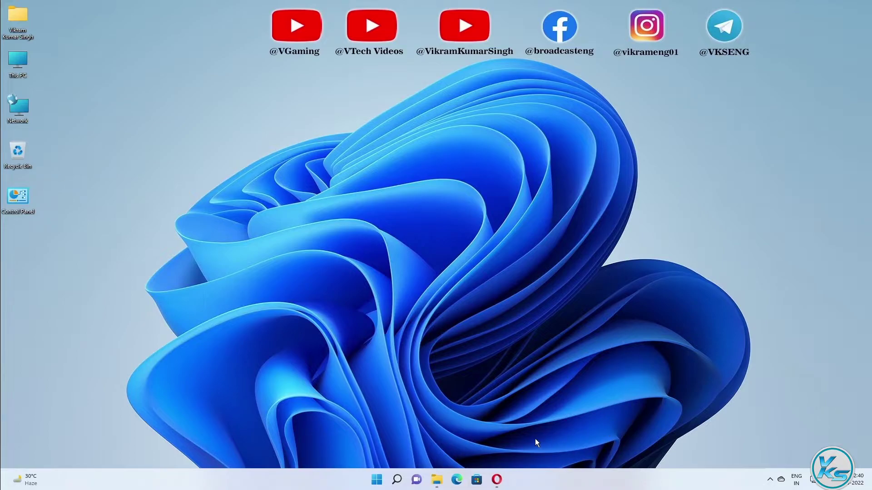
# - Switch to the Opera browser, check the Internet connection status on the Tenda router page, and minimize the browser
pyautogui.click(500, 477)
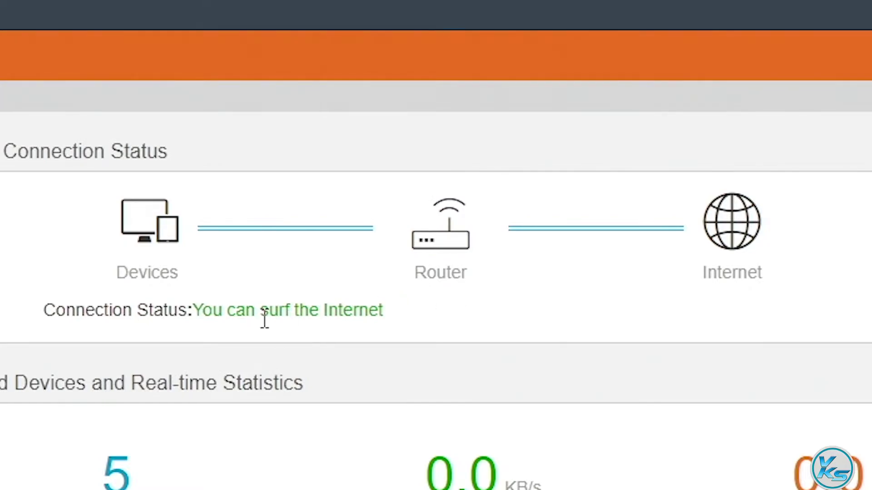
pyautogui.moveTo(377, 313); pyautogui.dragTo(399, 305)
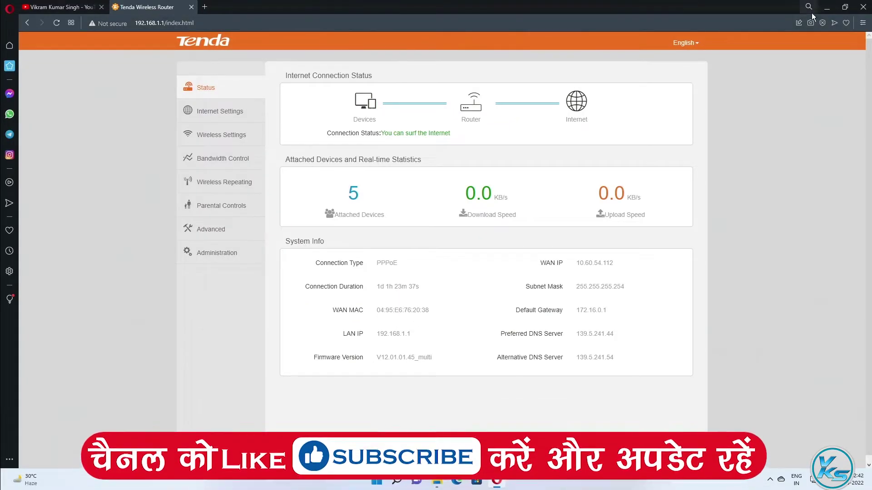
pyautogui.click(827, 7)
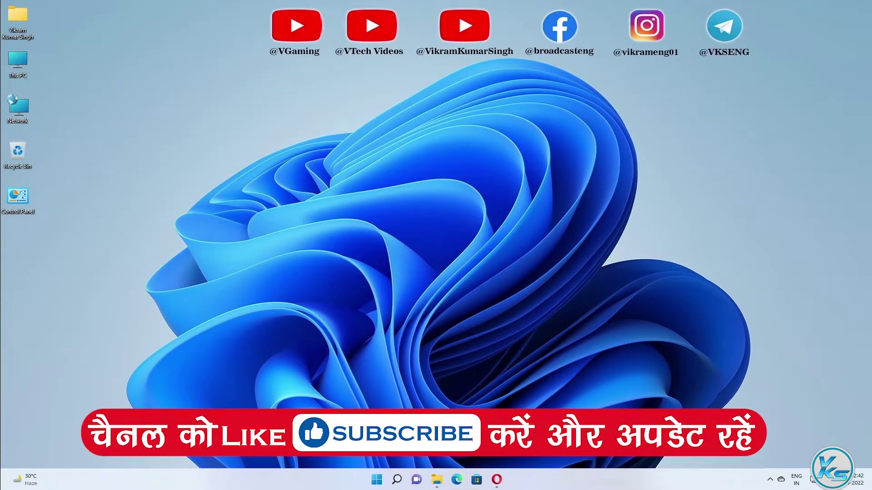
# - Open Windows Settings and bring up the other troubleshooters in the system troubleshooting section, down to the Network Adapter entry
pyautogui.rightClick(377, 480)
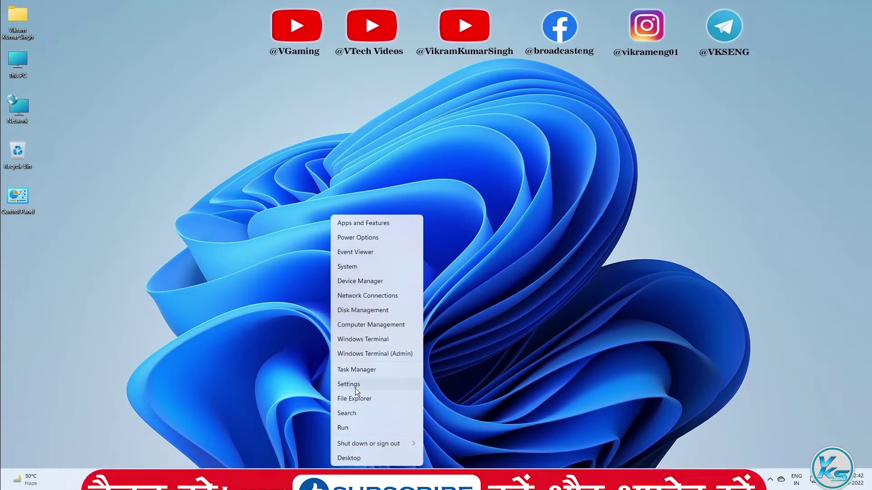
pyautogui.click(356, 388)
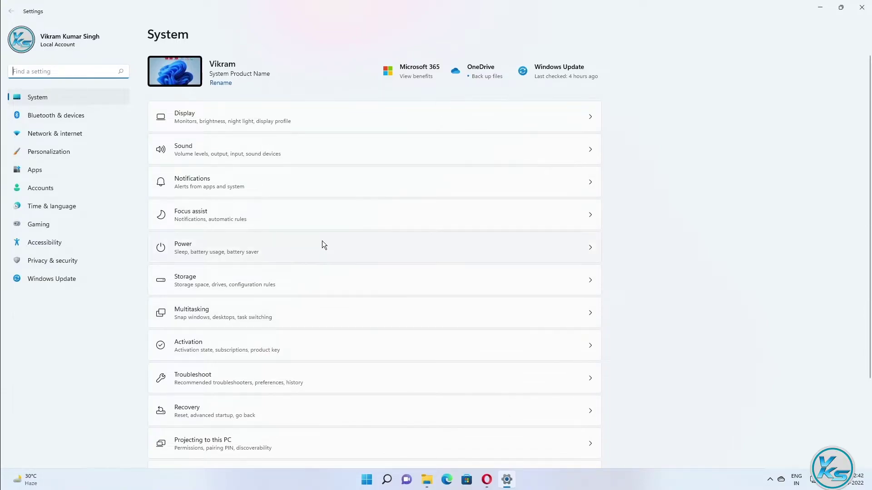
pyautogui.scroll(-3, 327, 218)
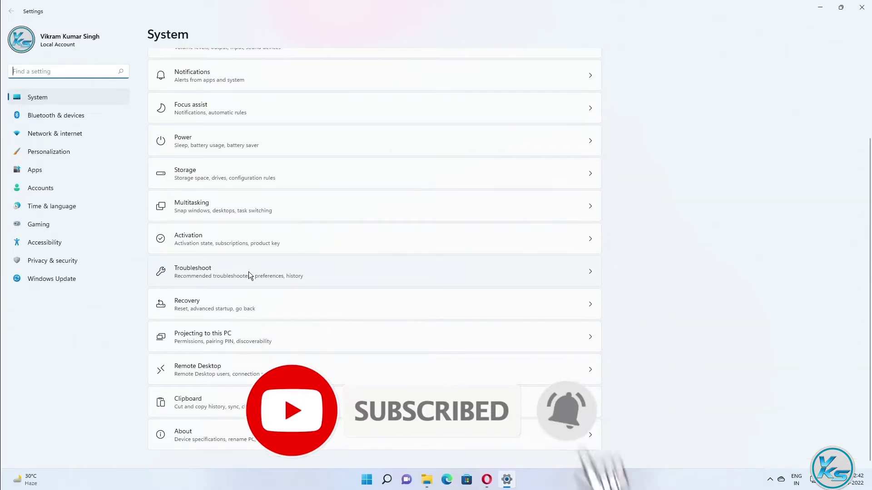
pyautogui.click(248, 273)
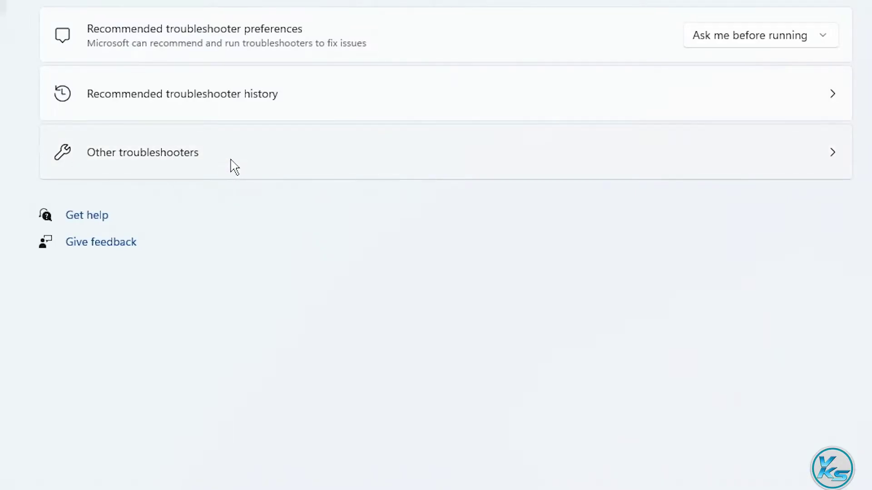
pyautogui.click(230, 160)
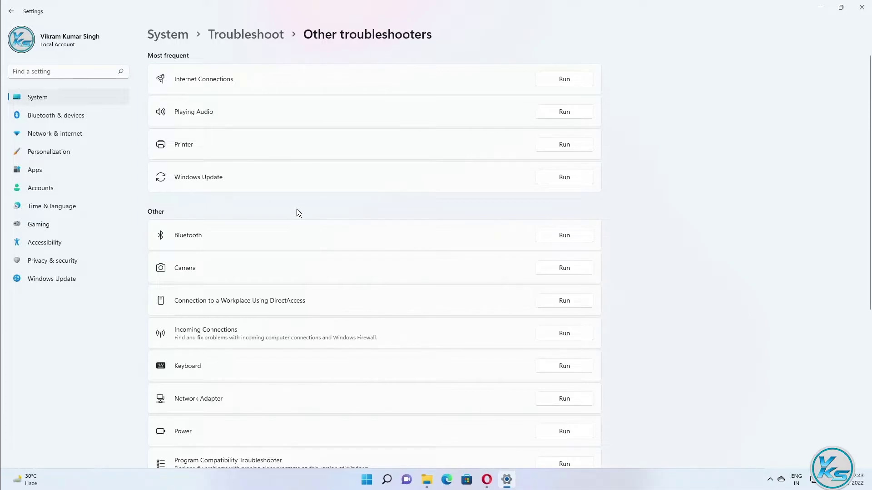
pyautogui.scroll(-5, 295, 196)
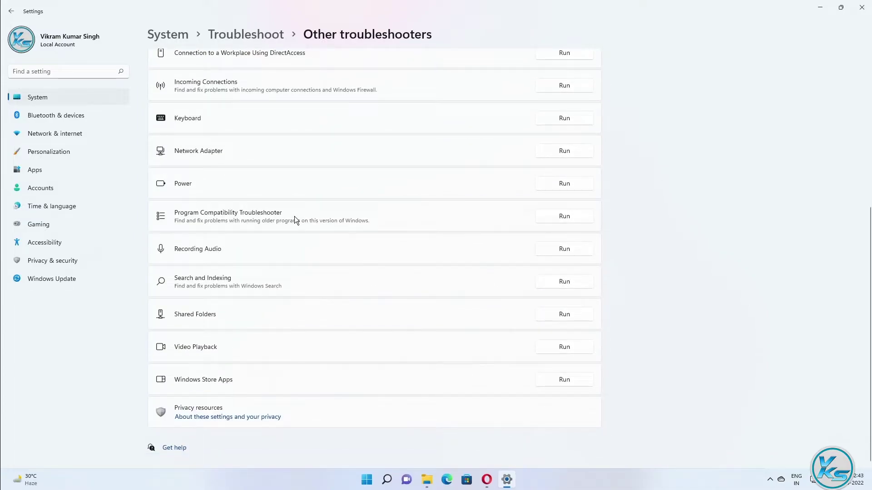
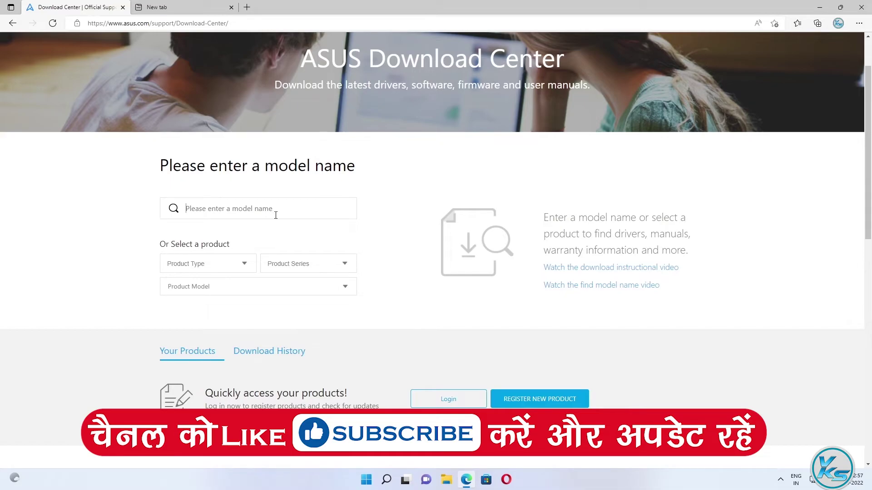
# - Search the ASUS Download Center for "asus z", pick ROG STRIX Z390-I GAMING, and open its Driver & Utility page
pyautogui.write('asus z')
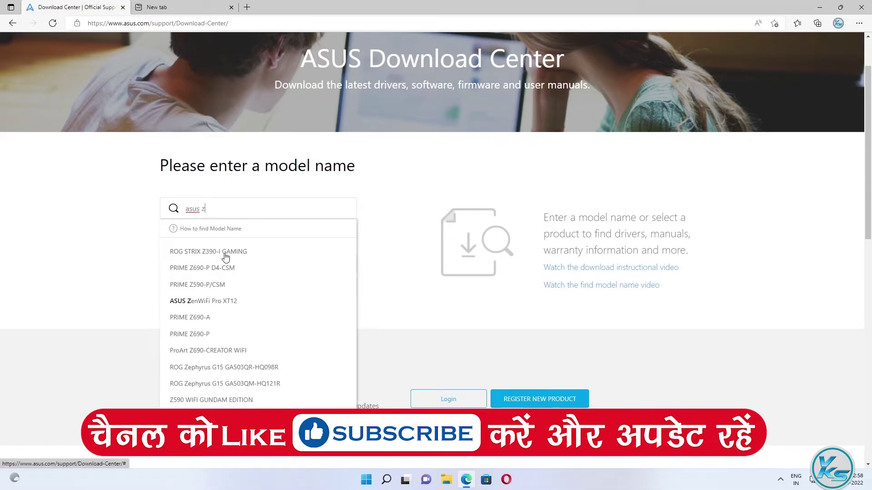
pyautogui.click(231, 252)
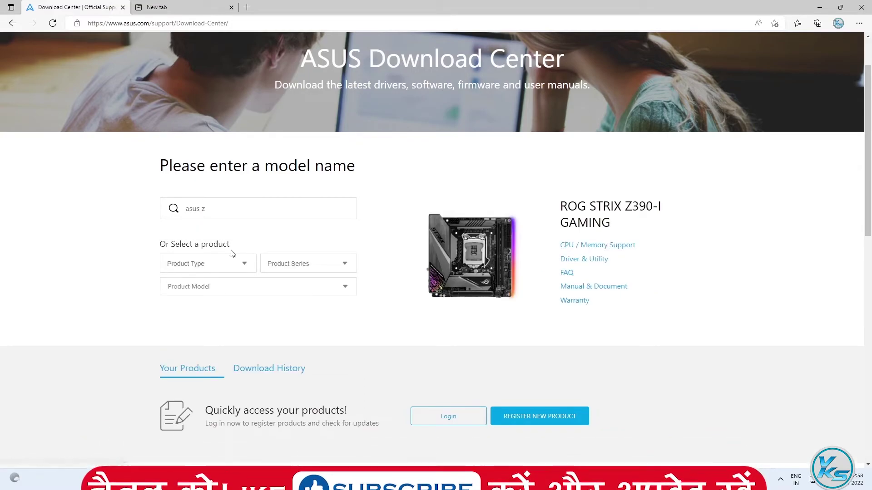
pyautogui.click(576, 260)
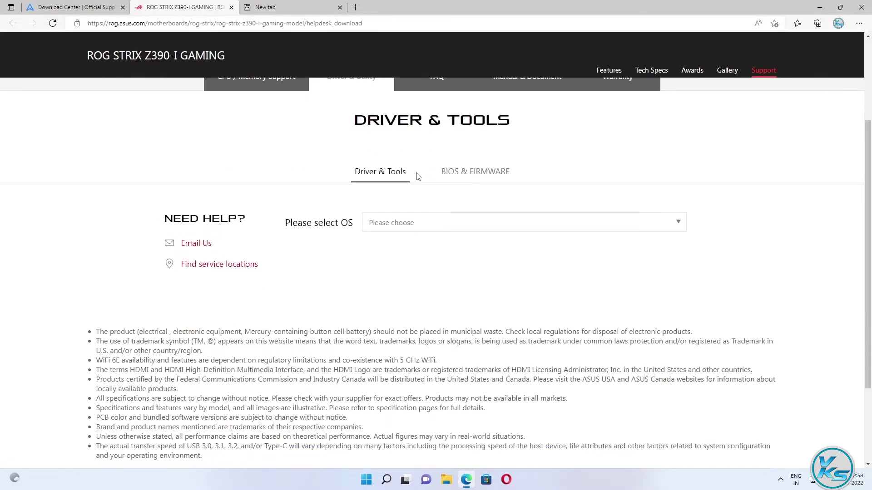
# - Choose Windows 11 64-bit as the operating system and review the full list of offered downloads, including all Armoury Crate utilities
pyautogui.click(409, 224)
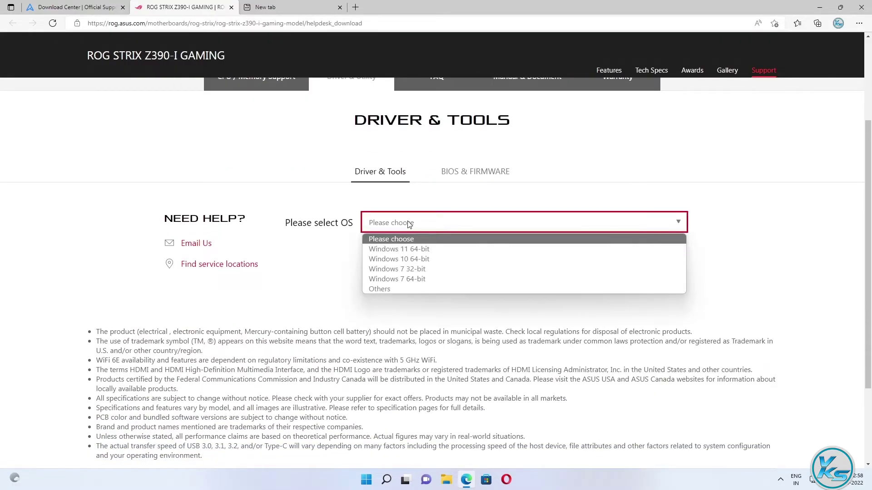
pyautogui.click(409, 250)
pyautogui.scroll(-3, 395, 238)
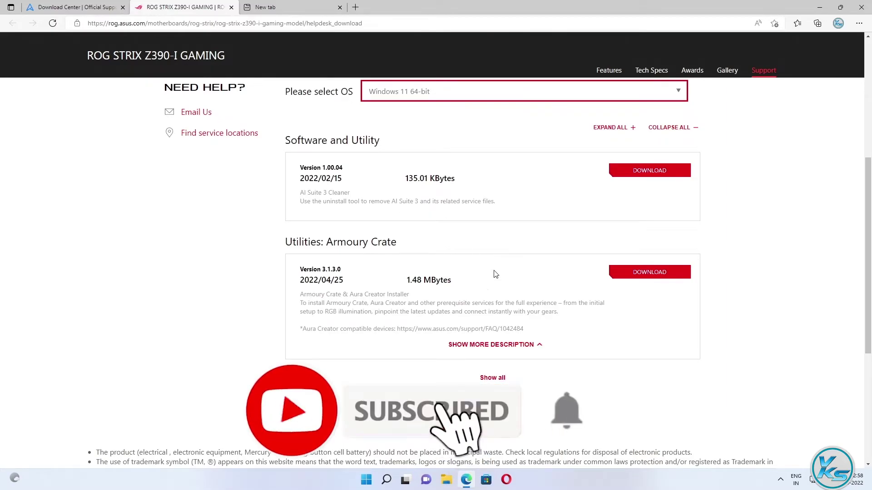
pyautogui.click(491, 378)
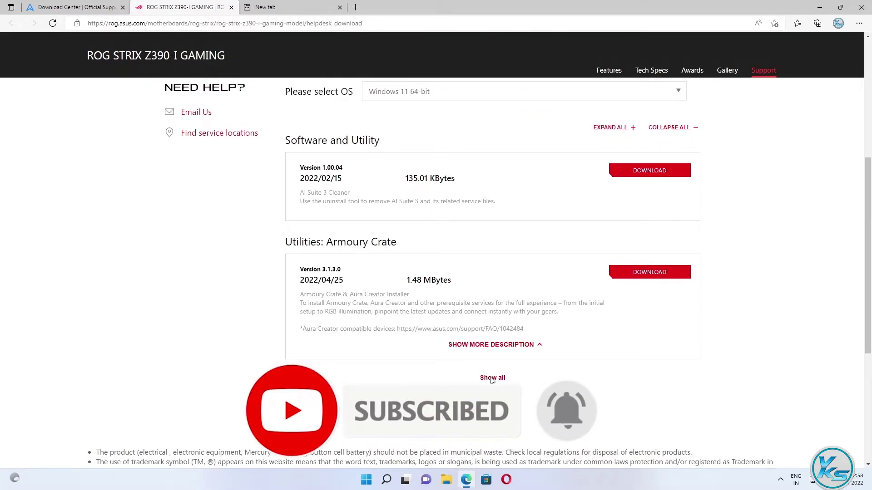
pyautogui.scroll(-4, 449, 327)
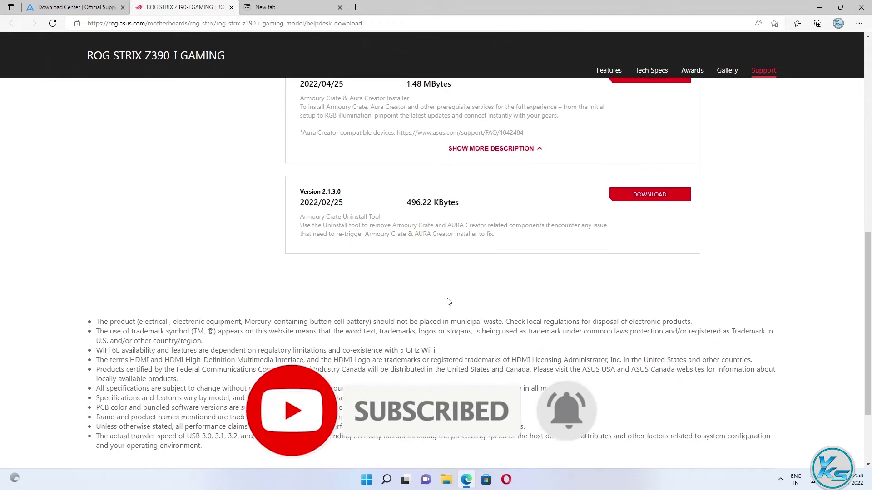
pyautogui.scroll(7, 449, 302)
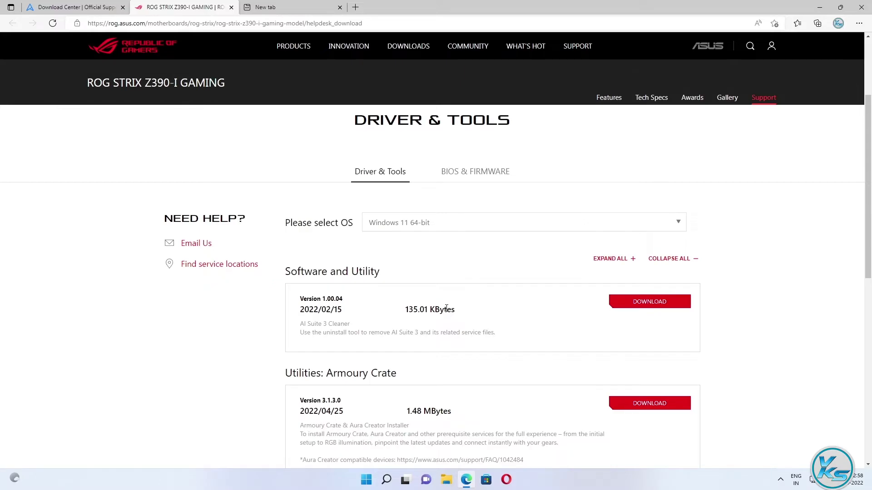
pyautogui.scroll(-3, 447, 309)
pyautogui.scroll(5, 444, 312)
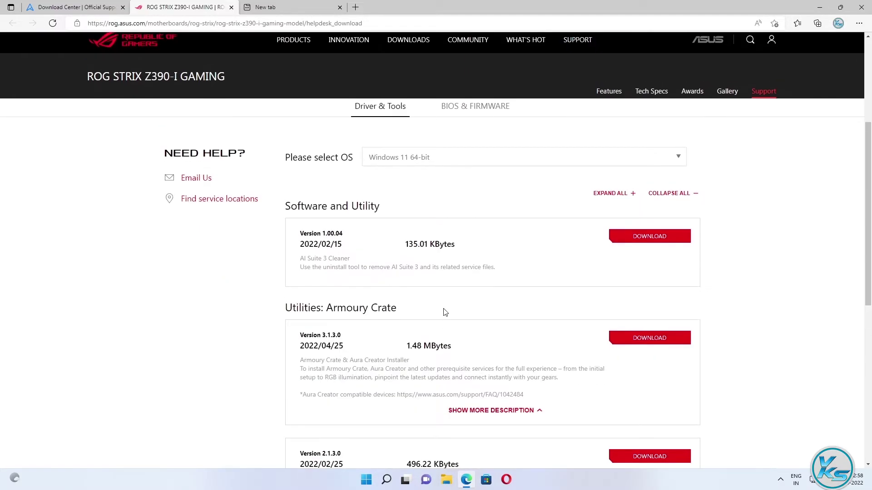
# - Change the operating system to Windows 10 64-bit, look at the Wireless driver download, and close the browser
pyautogui.click(422, 289)
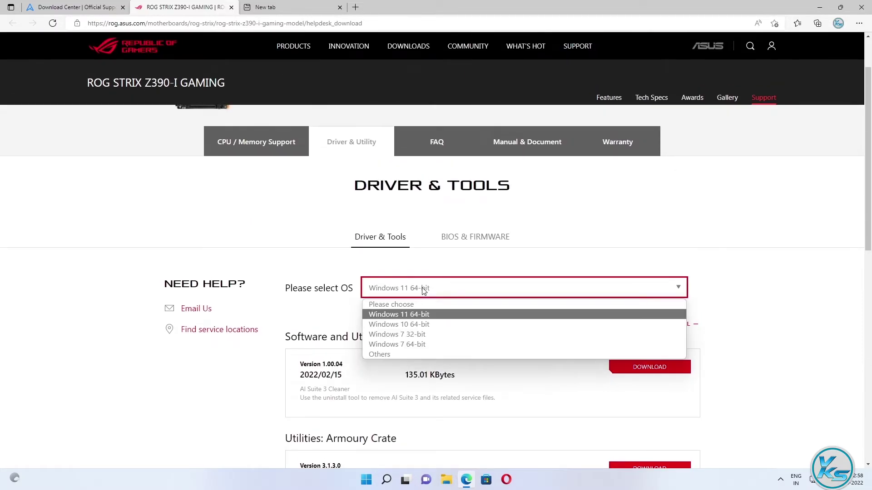
pyautogui.click(424, 324)
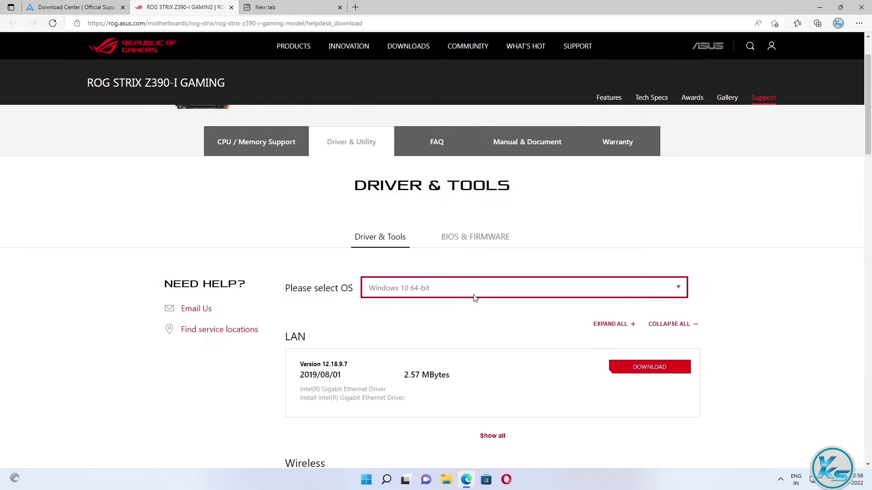
pyautogui.scroll(-4, 479, 298)
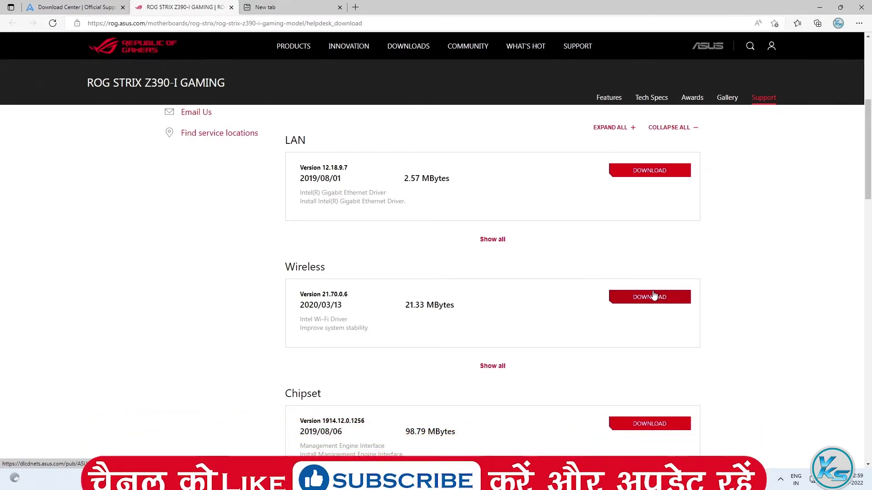
pyautogui.click(861, 7)
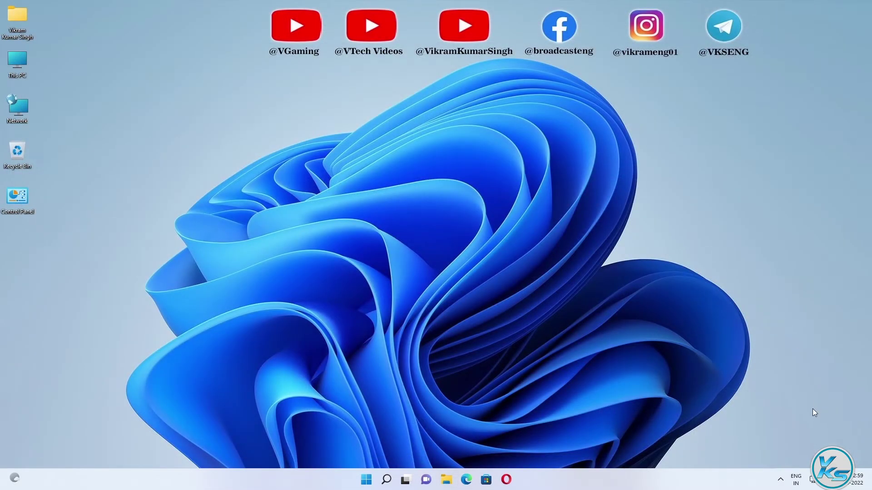
# - Check the list of available Wi-Fi networks twice from the quick settings, dismissing it each time
pyautogui.click(809, 479)
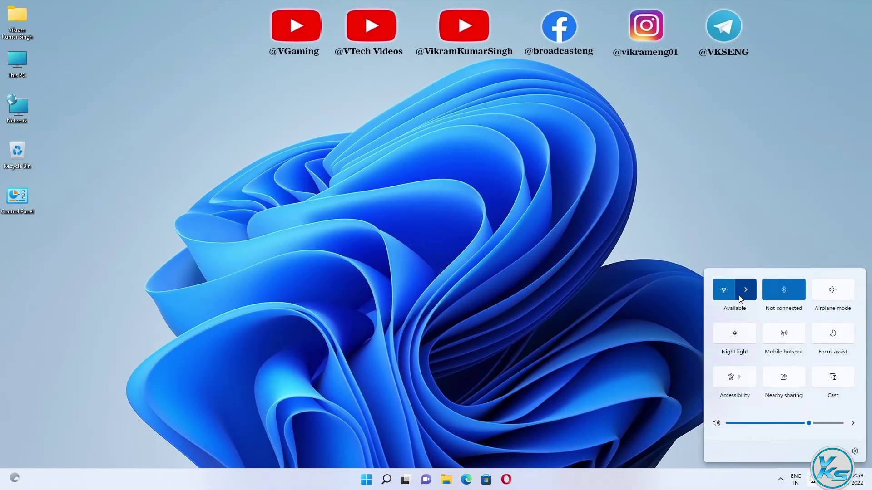
pyautogui.click(743, 300)
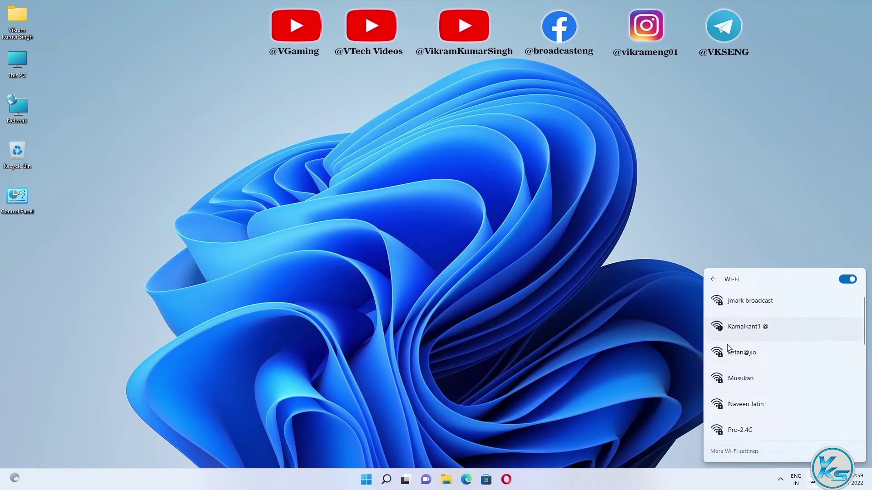
pyautogui.click(643, 317)
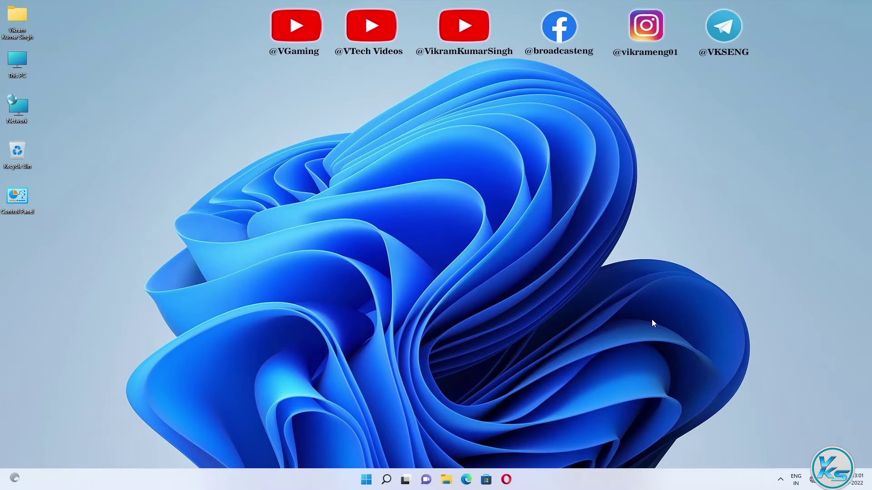
pyautogui.click(808, 479)
pyautogui.click(744, 296)
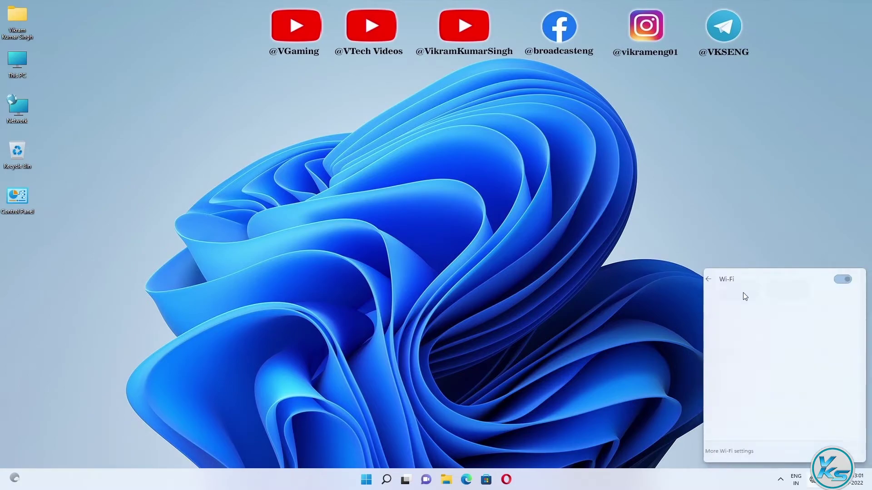
pyautogui.click(624, 304)
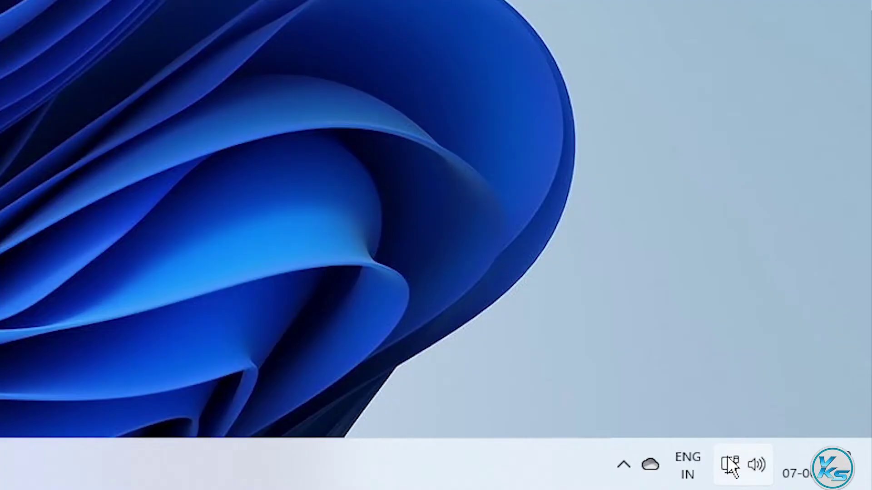
# - Open the network and internet settings and go through the advanced network settings to more network adapter options
pyautogui.rightClick(730, 458)
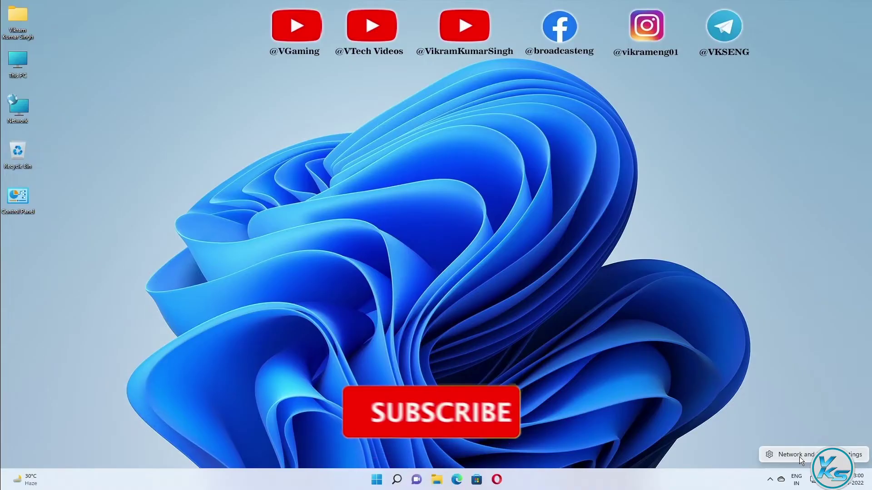
pyautogui.click(695, 407)
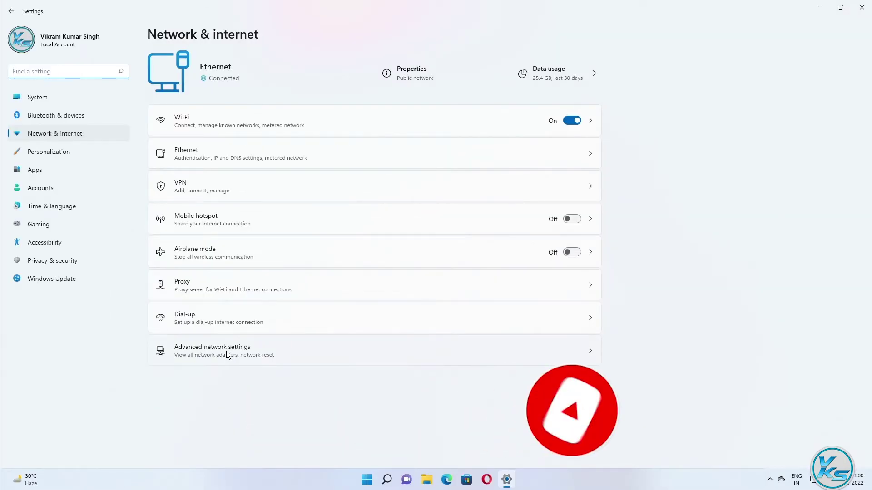
pyautogui.click(249, 263)
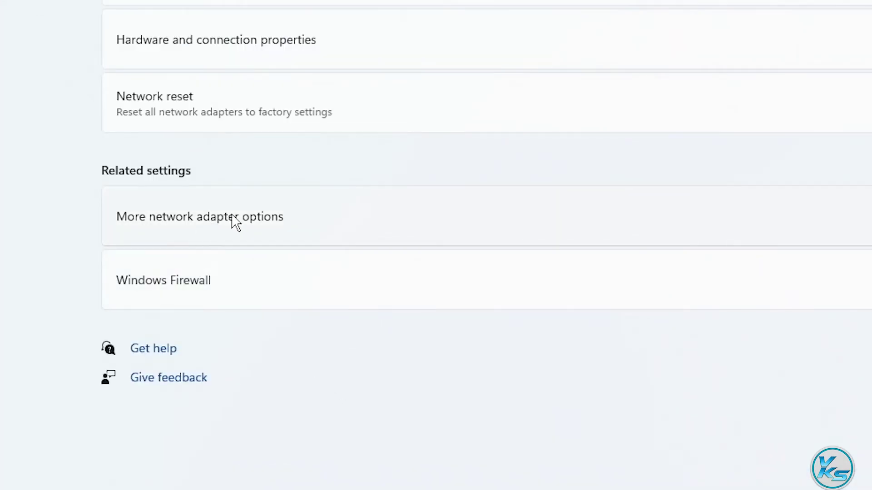
pyautogui.click(218, 218)
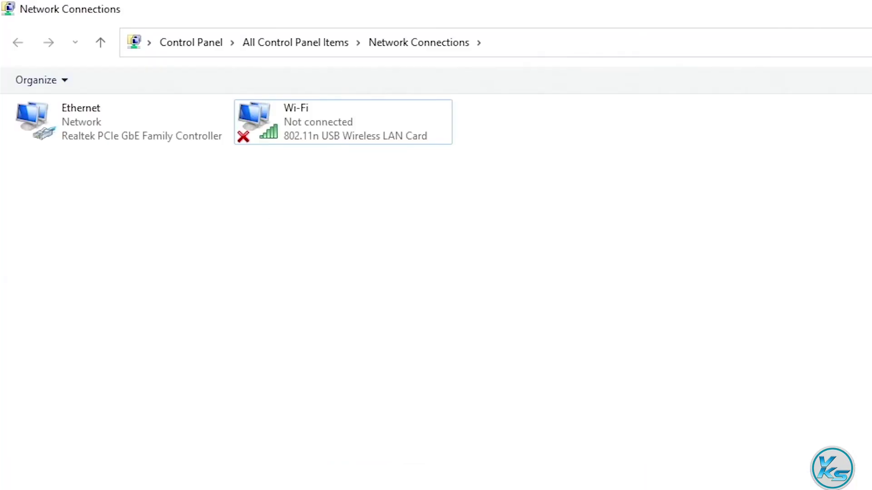
pyautogui.rightClick(309, 126)
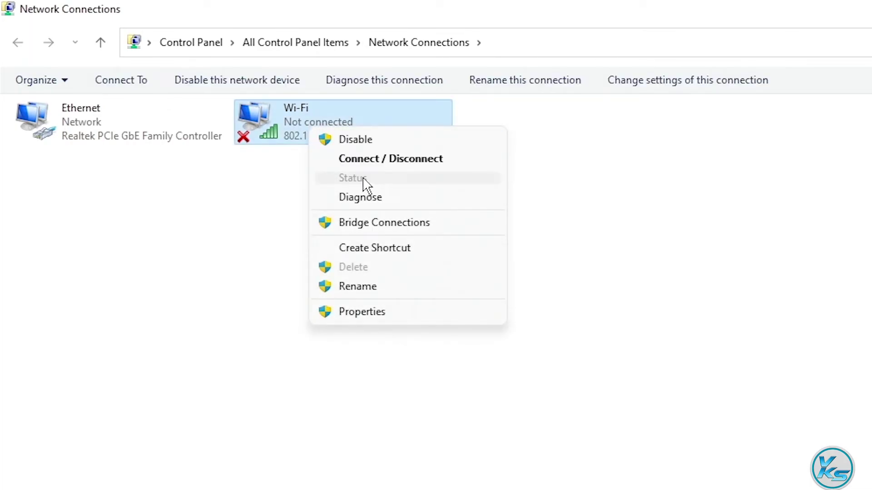
pyautogui.click(404, 474)
pyautogui.click(286, 240)
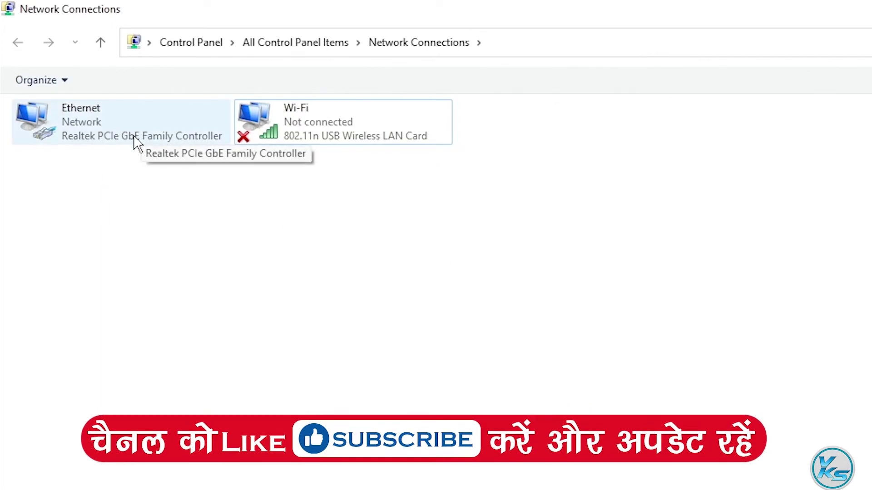
# - Open the Ethernet adapter's status and bring up its network connection details
pyautogui.rightClick(82, 124)
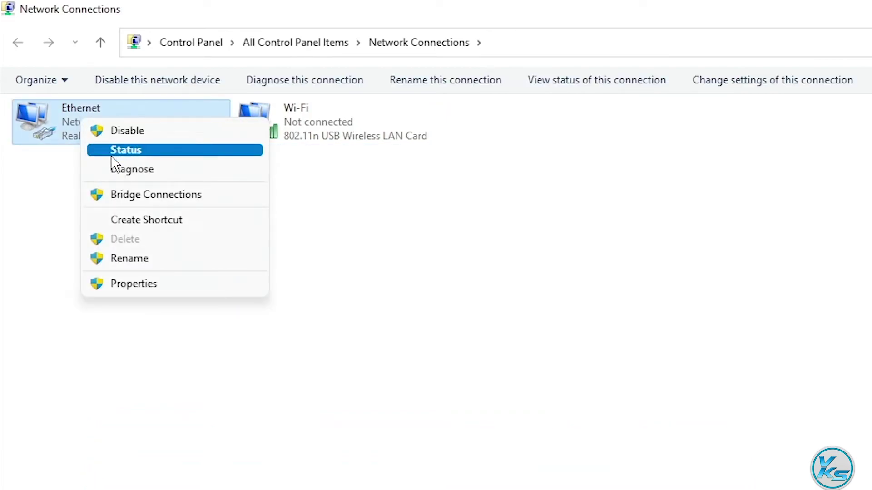
pyautogui.click(127, 153)
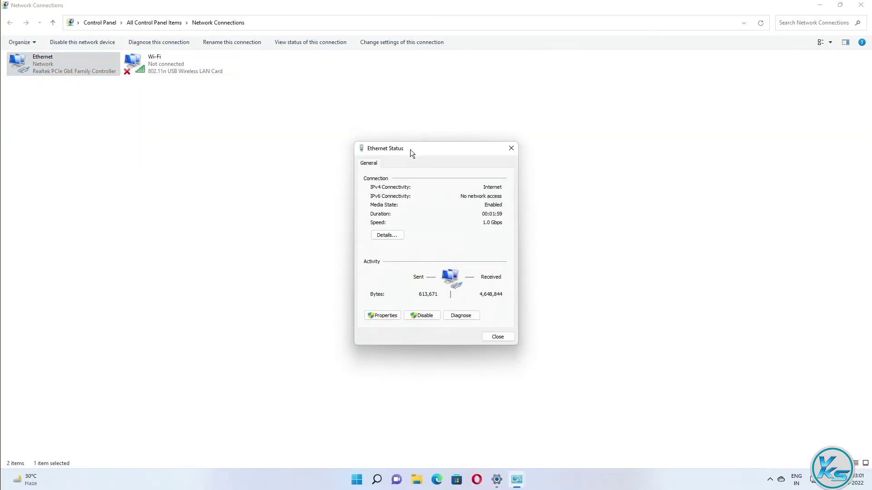
pyautogui.moveTo(412, 153); pyautogui.dragTo(413, 88)
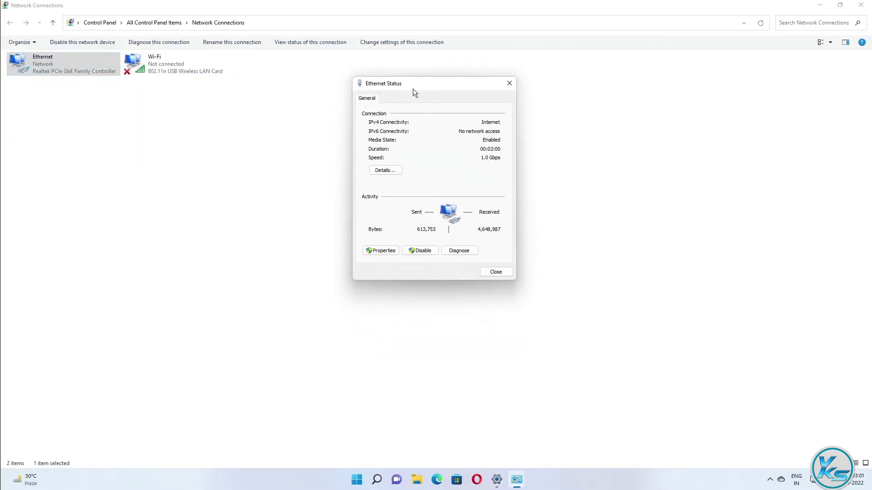
pyautogui.click(388, 170)
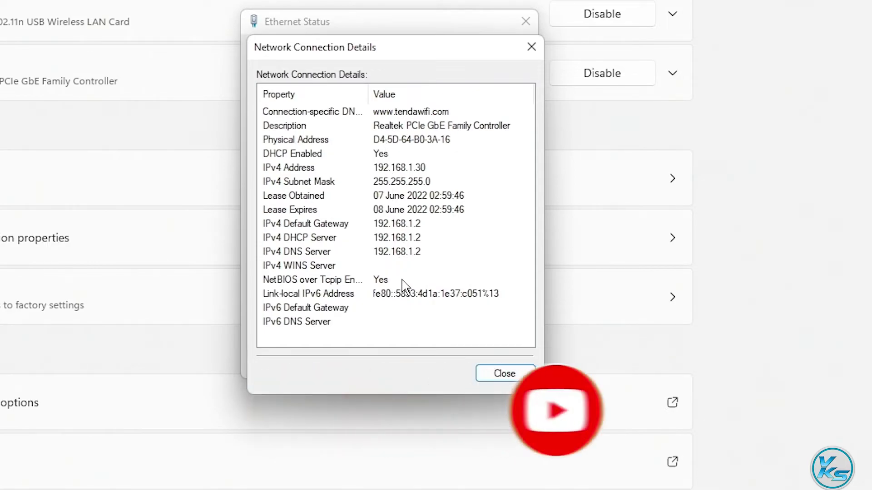
# - Examine the IPv4 address, subnet mask, default gateway and DHCP server in the Ethernet connection details, and close the details
pyautogui.click(393, 168)
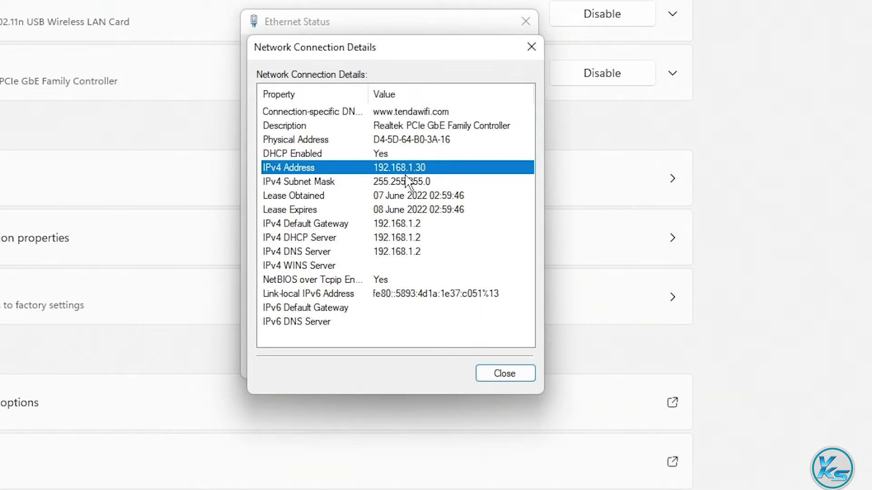
pyautogui.click(405, 183)
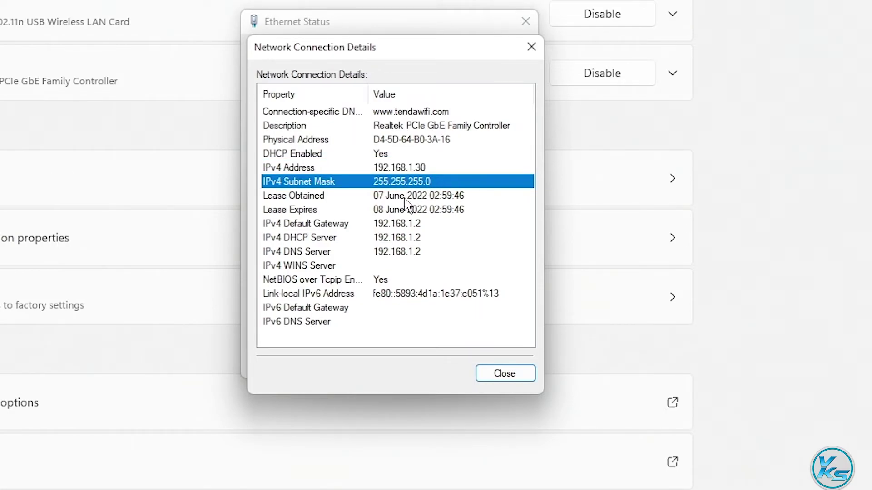
pyautogui.click(405, 227)
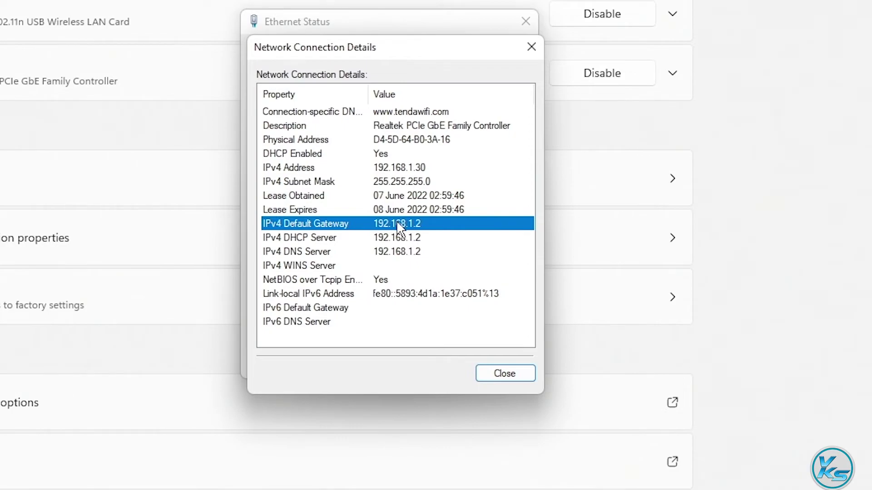
pyautogui.click(393, 240)
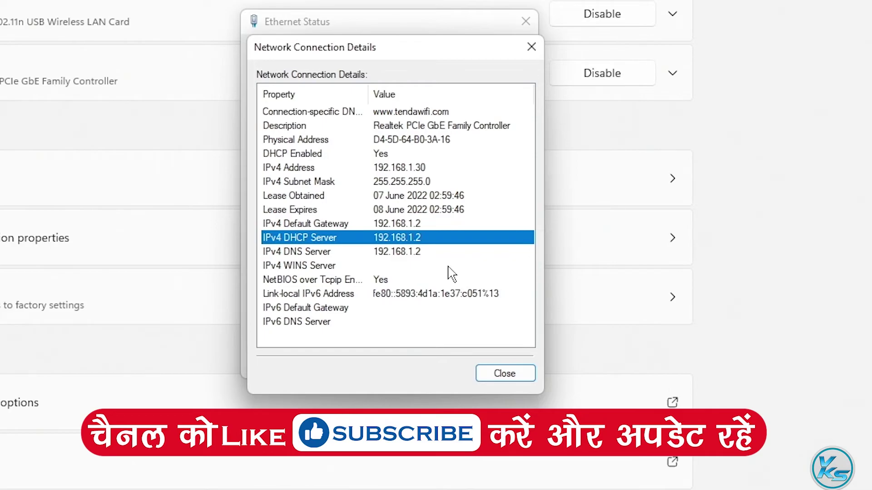
pyautogui.click(504, 373)
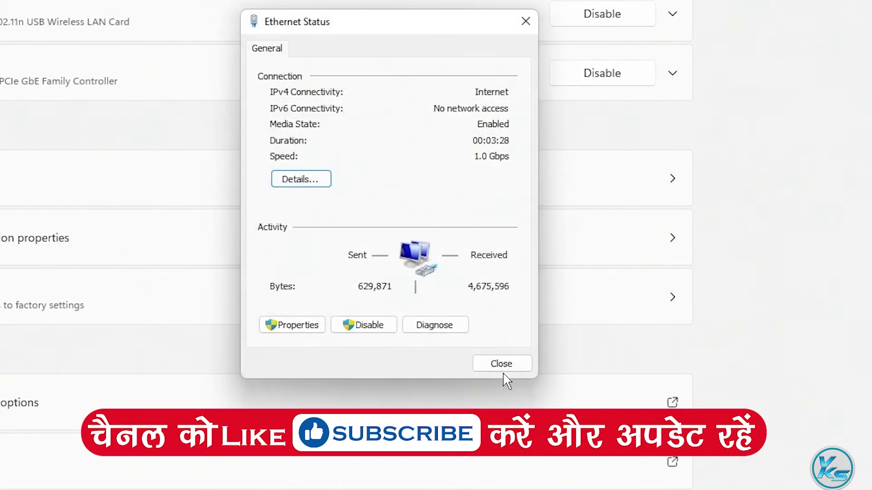
# - Open the Ethernet adapter's Internet Protocol Version 4 (TCP/IPv4) properties and switch to using a manually specified IP address
pyautogui.click(298, 328)
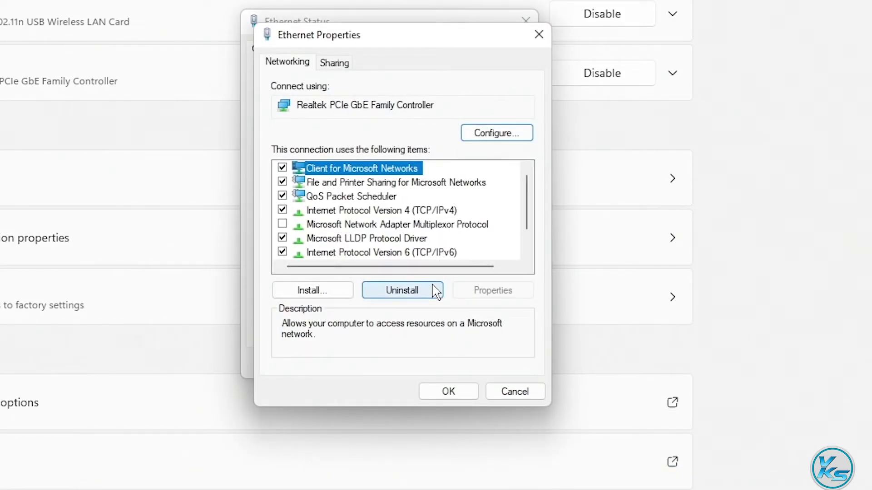
pyautogui.click(425, 210)
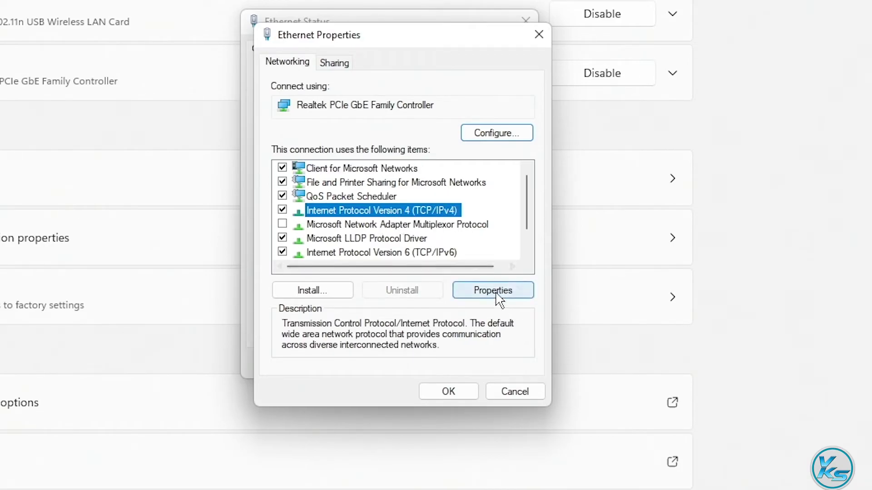
pyautogui.click(499, 296)
pyautogui.moveTo(490, 99); pyautogui.dragTo(556, 56)
pyautogui.click(406, 169)
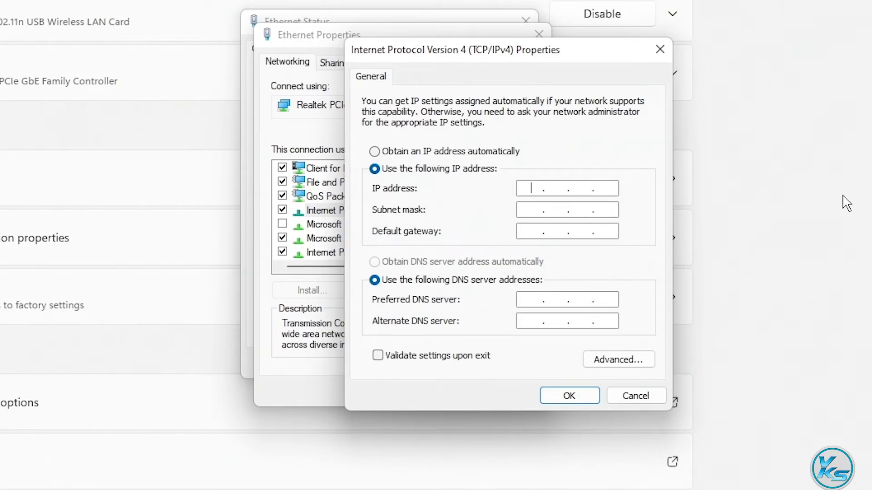
# - Set the IP address to 192.168.1.30 and fill in the subnet mask 255.255.255.0
pyautogui.write('192 . ')
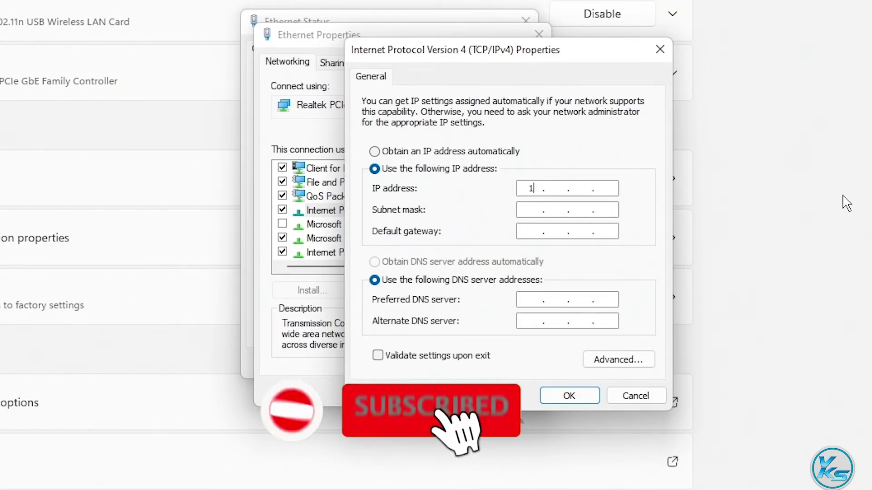
pyautogui.write('168 . 1 .')
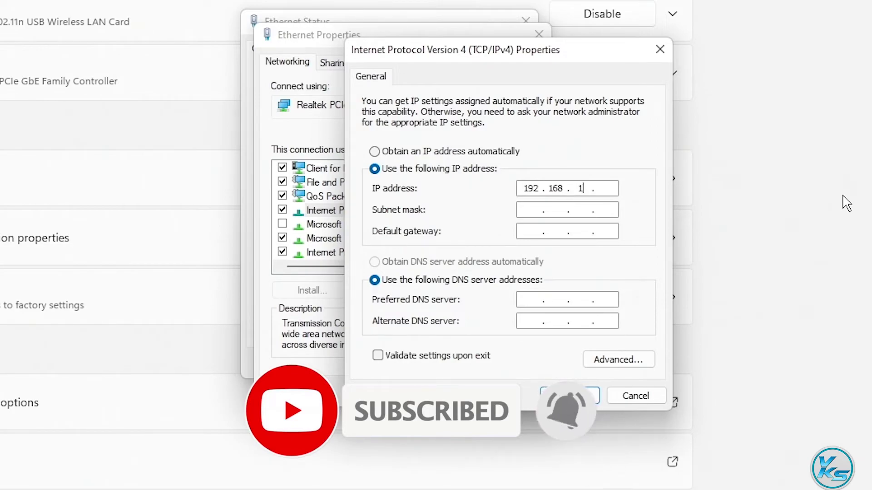
pyautogui.write('30')
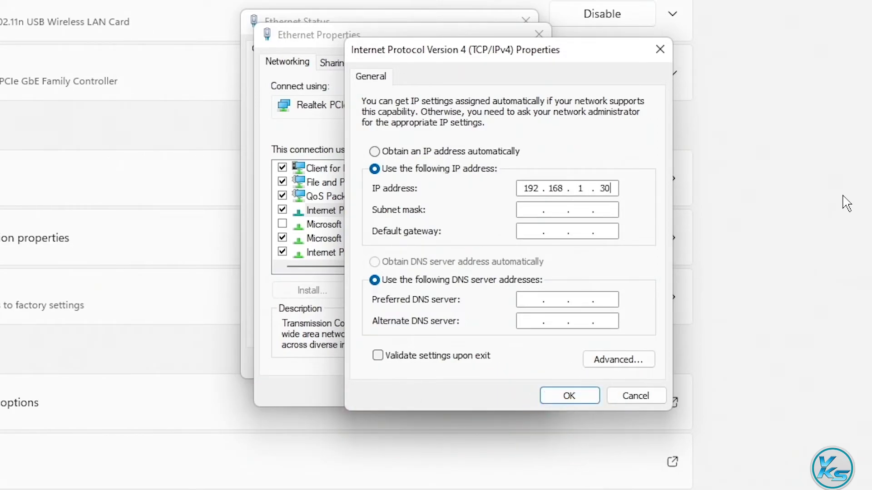
pyautogui.press('Tab')
pyautogui.press('Tab')
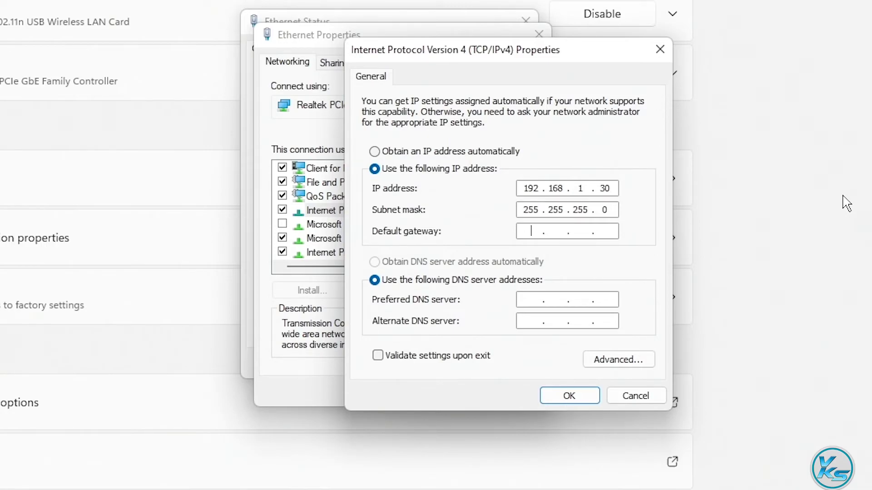
# - Set both the default gateway and the preferred DNS server to 192.168.1.2, accept the settings, and close all the network windows
pyautogui.write('192 . 168 . 1 . 2')
pyautogui.press('Tab')
pyautogui.press('Tab')
pyautogui.write('192 . 168 . ')
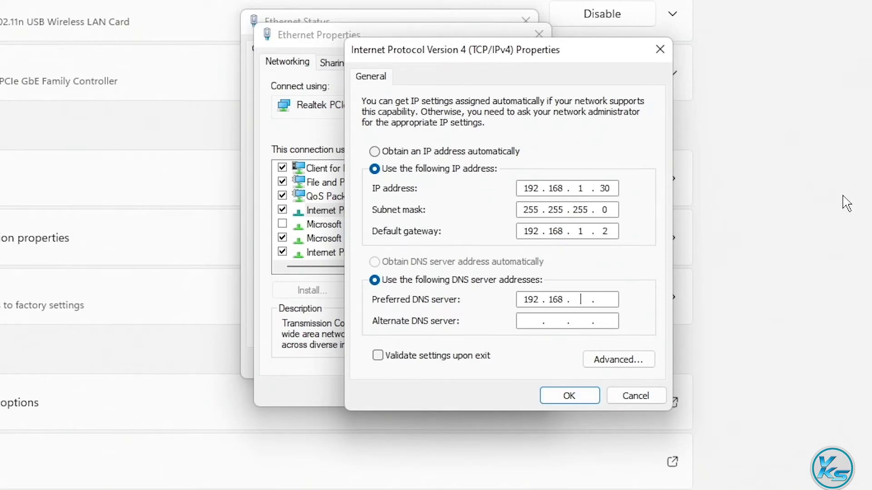
pyautogui.write('1 . 21')
pyautogui.press('BackSpace')
pyautogui.click(566, 397)
pyautogui.click(446, 392)
pyautogui.click(496, 369)
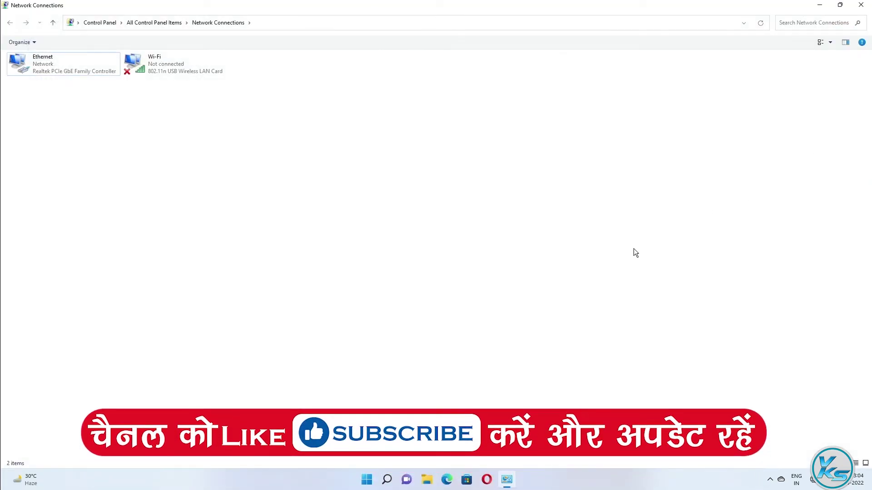
pyautogui.click(861, 4)
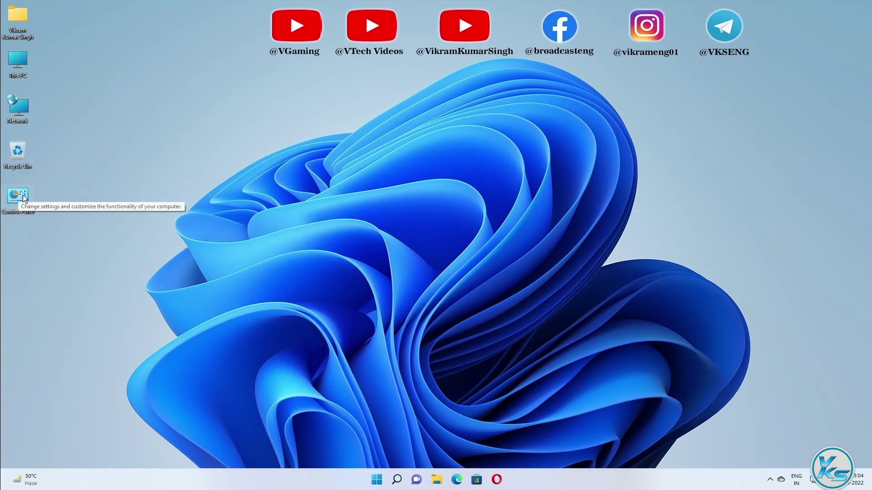
# - Search for and open the Control Panel, with its items viewed as large icons
pyautogui.click(397, 480)
pyautogui.write('control Panel')
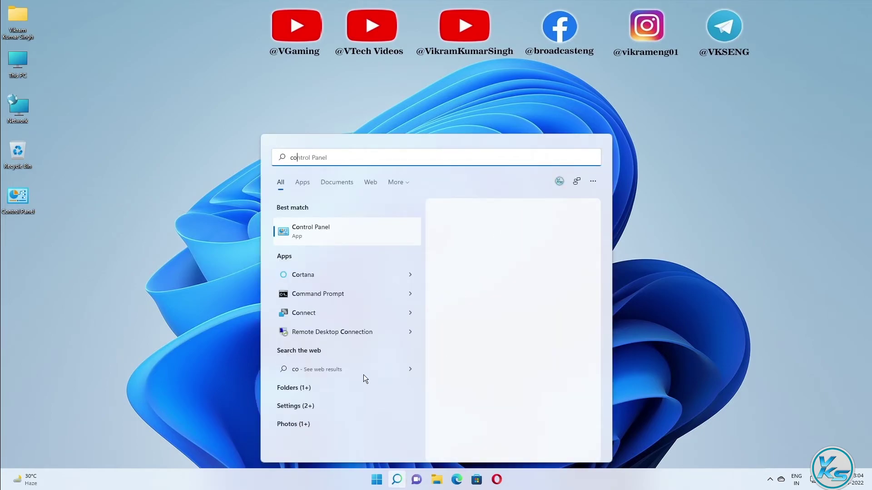
pyautogui.click(312, 232)
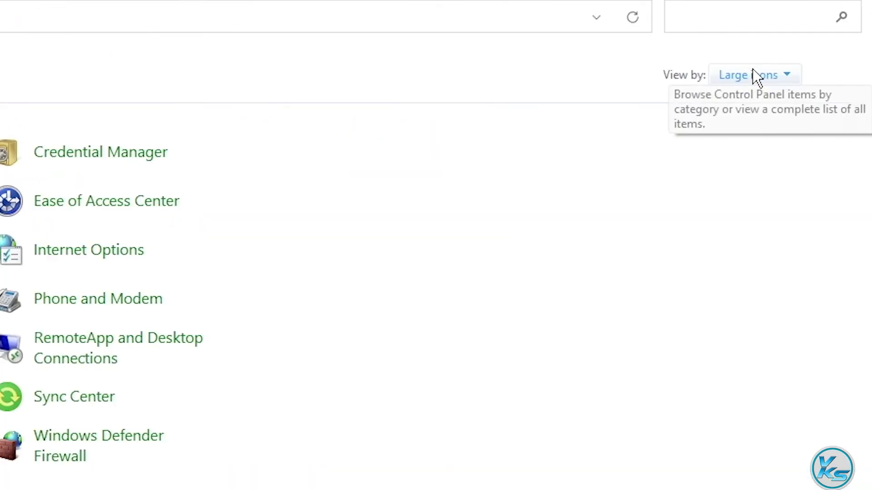
pyautogui.click(816, 50)
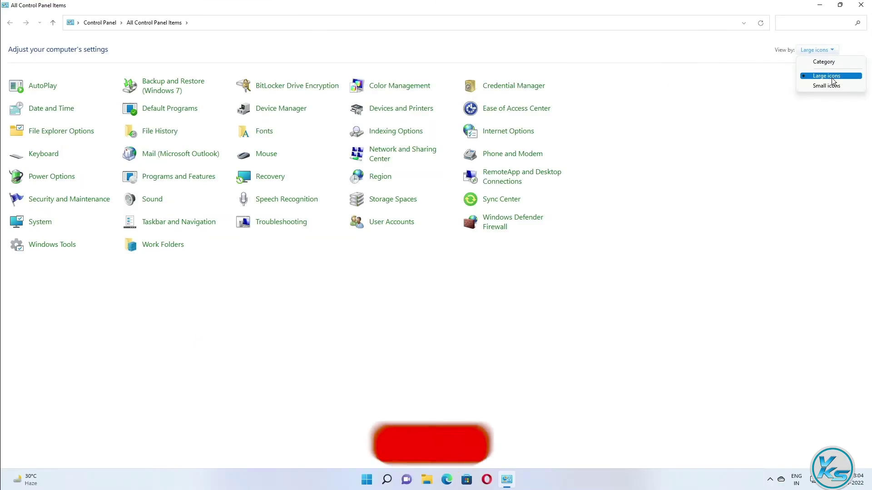
pyautogui.click(832, 78)
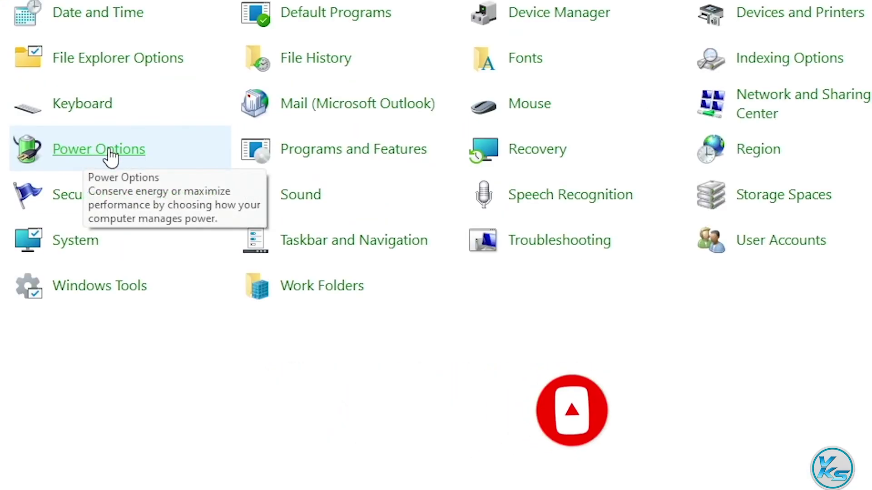
# - Turn off fast startup in the Power Options' power button settings, save the changes, and close the window
pyautogui.click(110, 152)
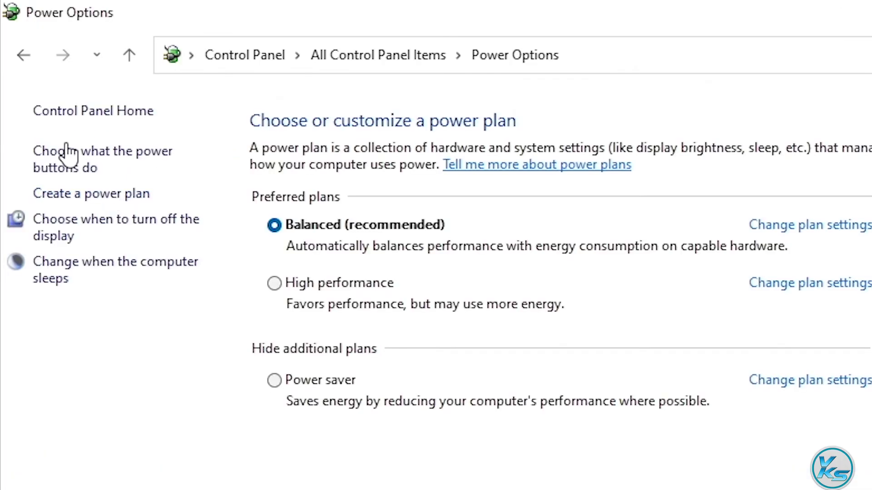
pyautogui.click(128, 156)
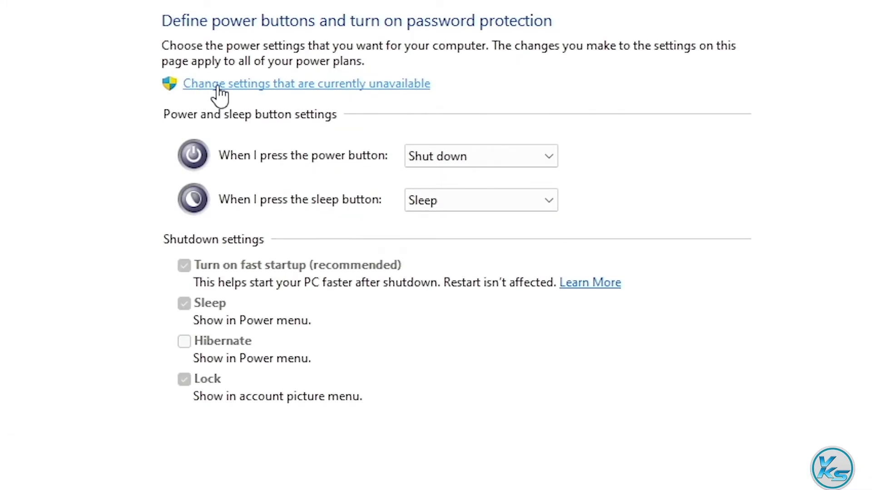
pyautogui.click(219, 89)
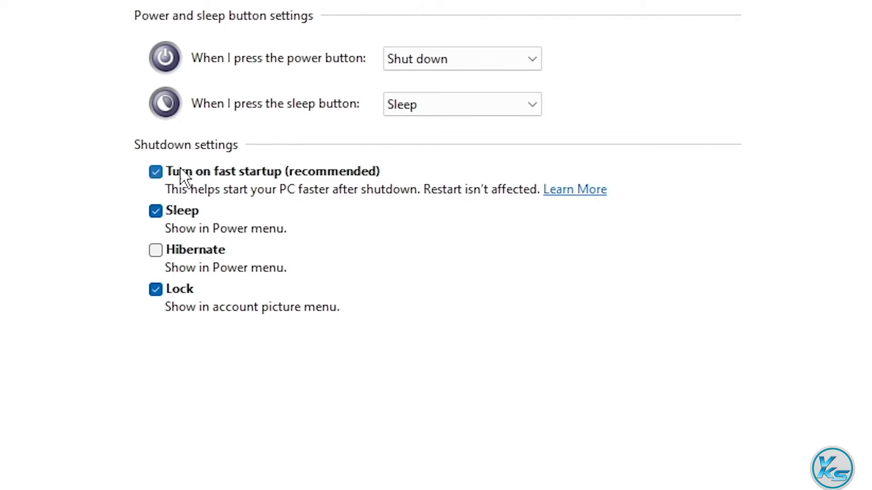
pyautogui.click(155, 171)
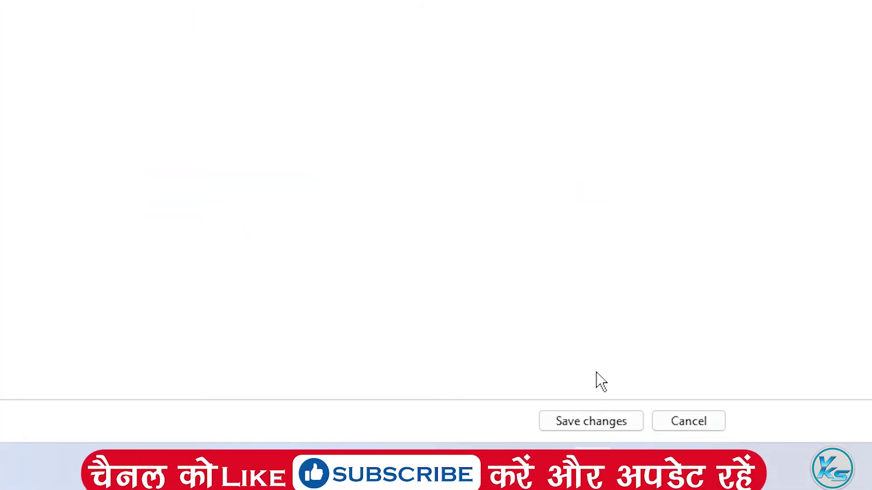
pyautogui.click(591, 421)
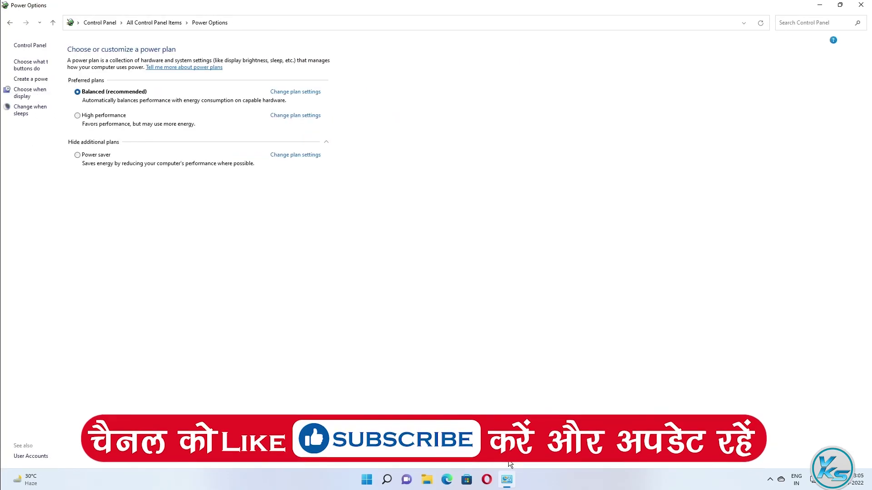
pyautogui.click(861, 5)
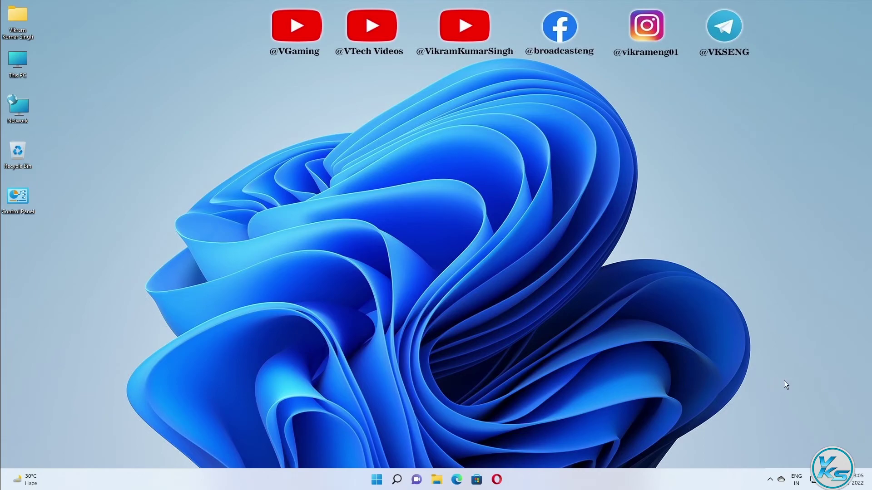
# - Check the hidden system tray icons for security software and view the Windows Security options, dismissing them without choosing any
pyautogui.click(772, 482)
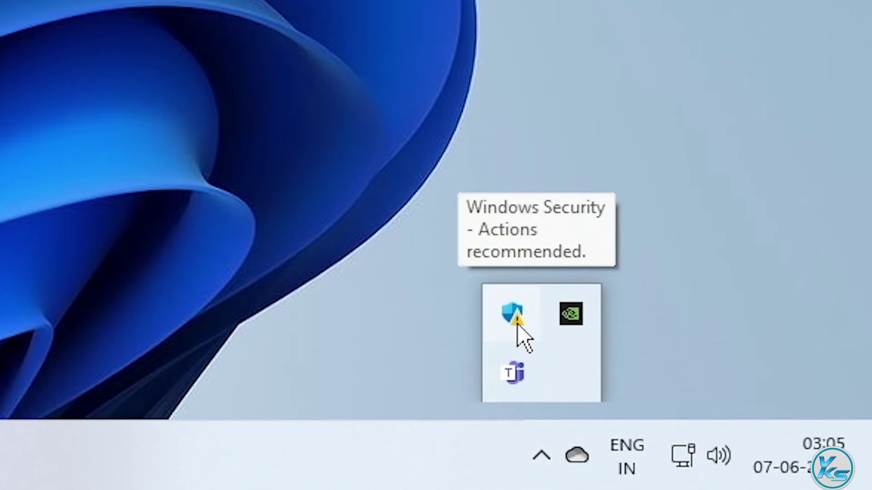
pyautogui.rightClick(516, 321)
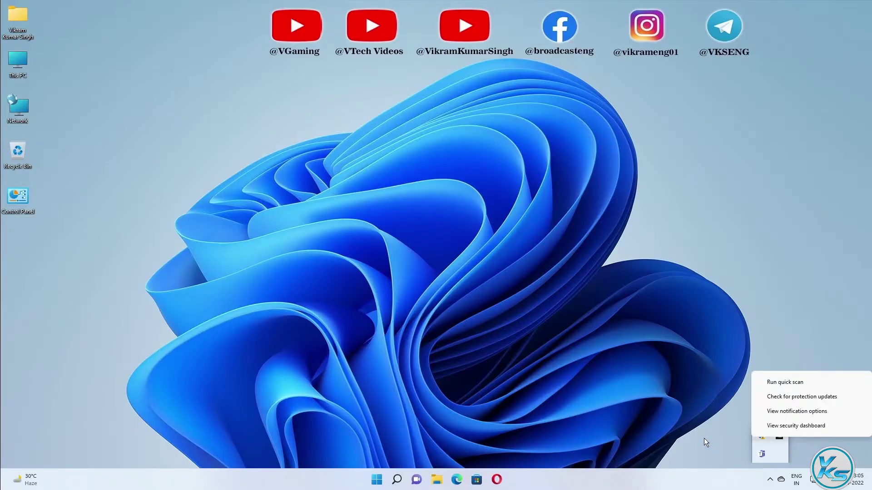
pyautogui.click(326, 318)
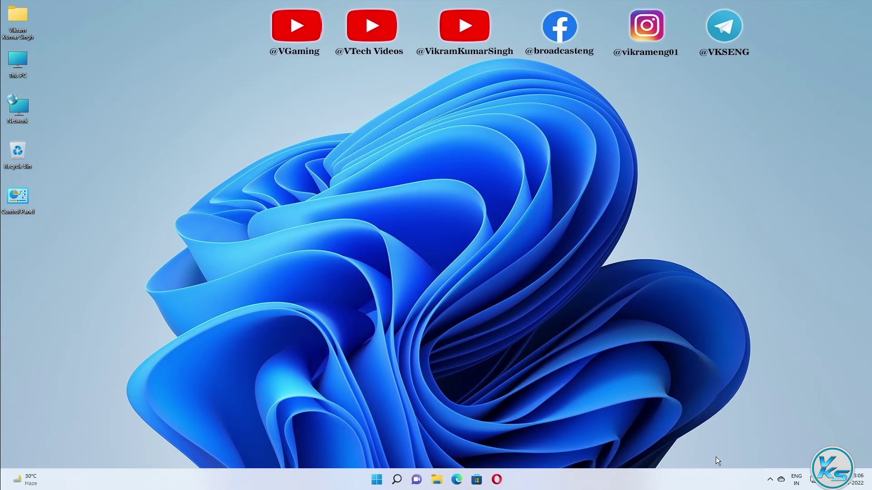
pyautogui.click(769, 480)
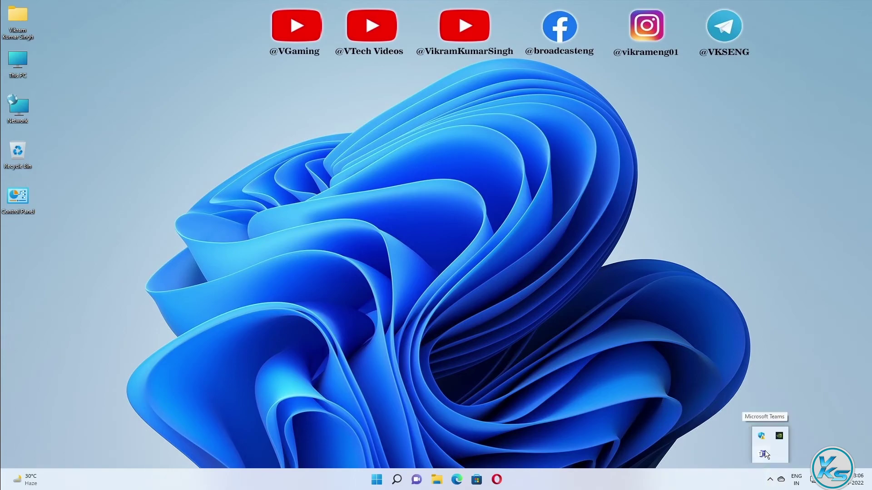
pyautogui.click(726, 440)
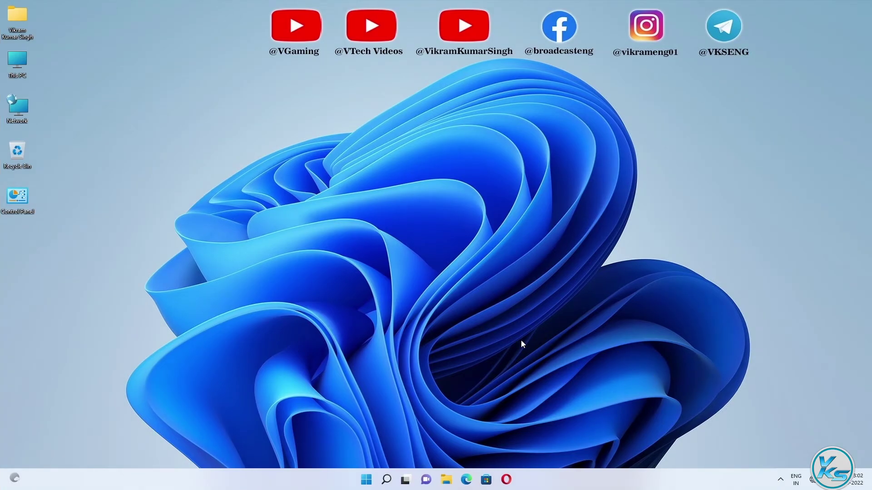
# - Search for msconfig, open System Configuration, and bring up its list of services
pyautogui.click(386, 479)
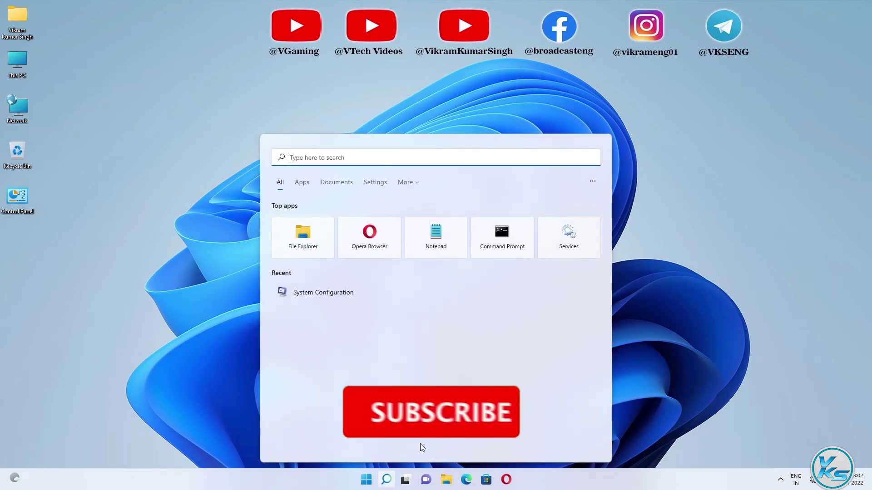
pyautogui.write('msconfig')
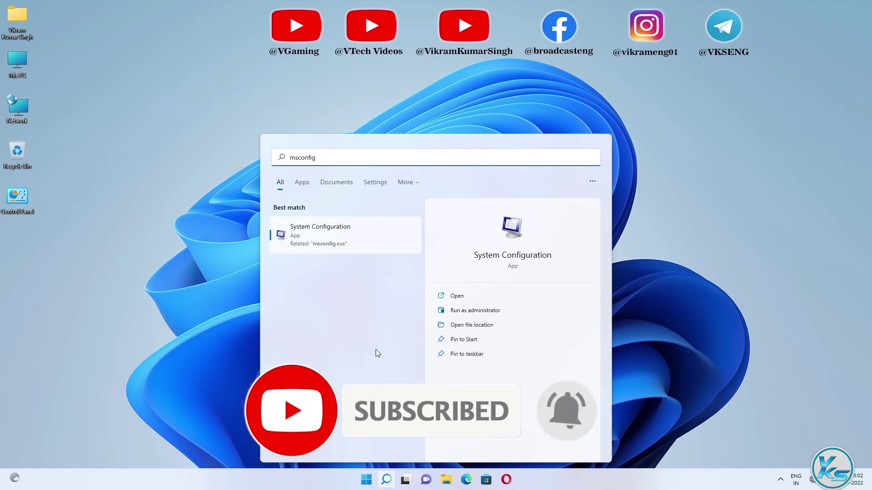
pyautogui.click(332, 233)
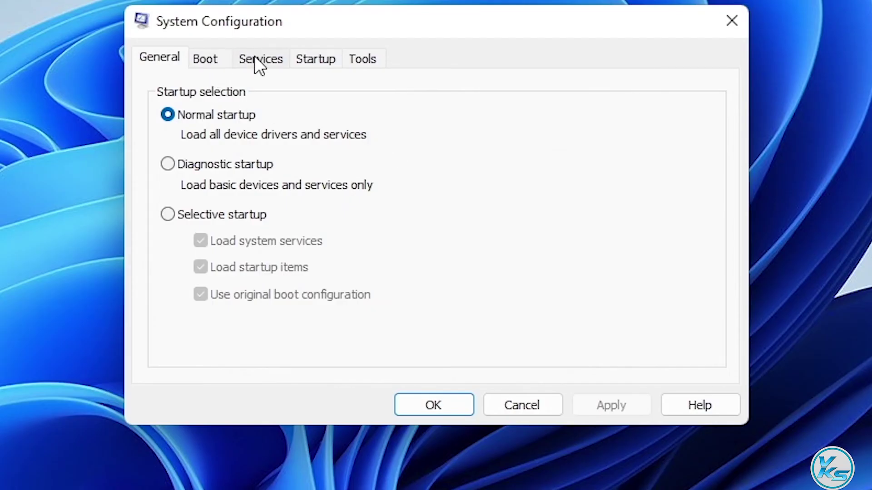
pyautogui.click(268, 58)
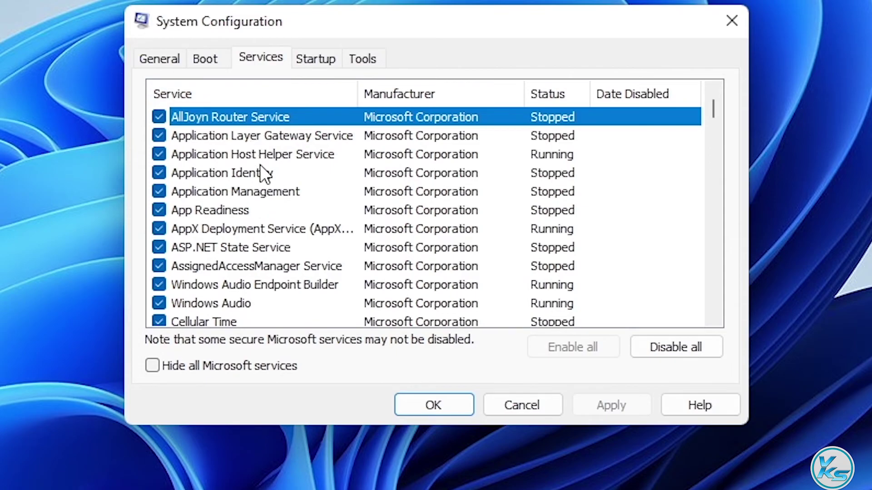
# - Clear the AppX Deployment Service, enable all services again, and apply the configuration with a restart of the computer
pyautogui.click(159, 229)
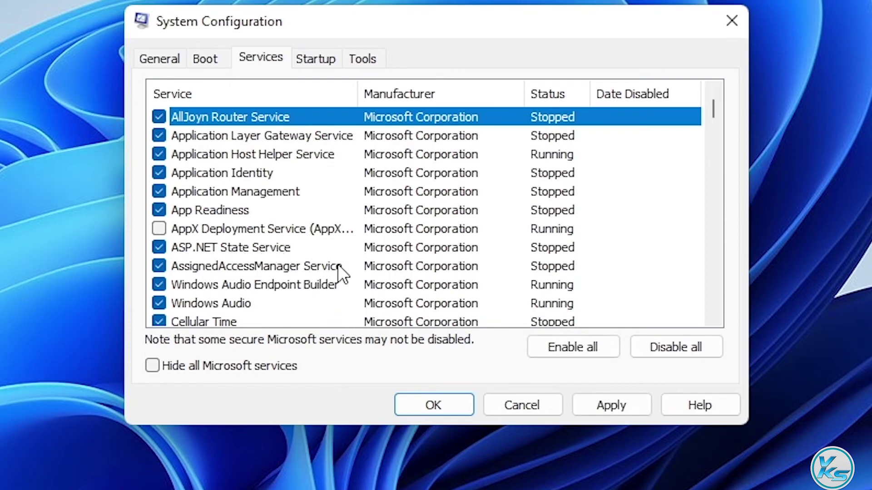
pyautogui.click(568, 346)
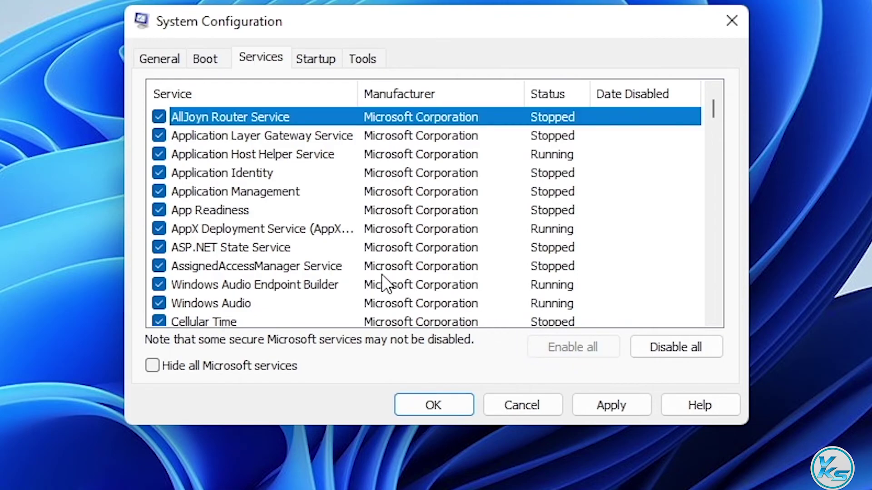
pyautogui.click(608, 410)
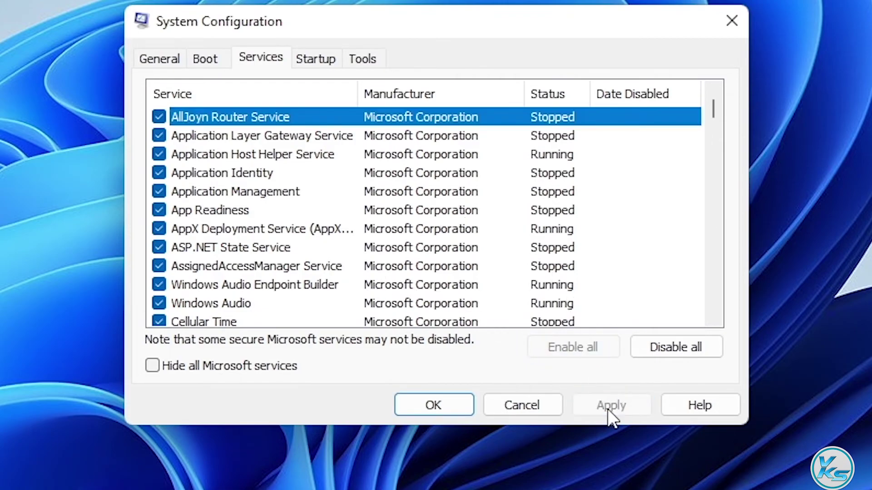
pyautogui.click(439, 413)
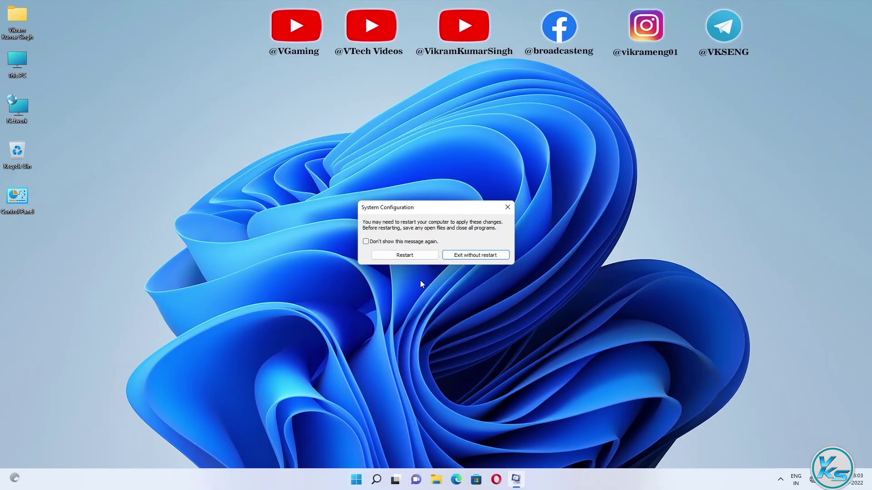
pyautogui.click(414, 259)
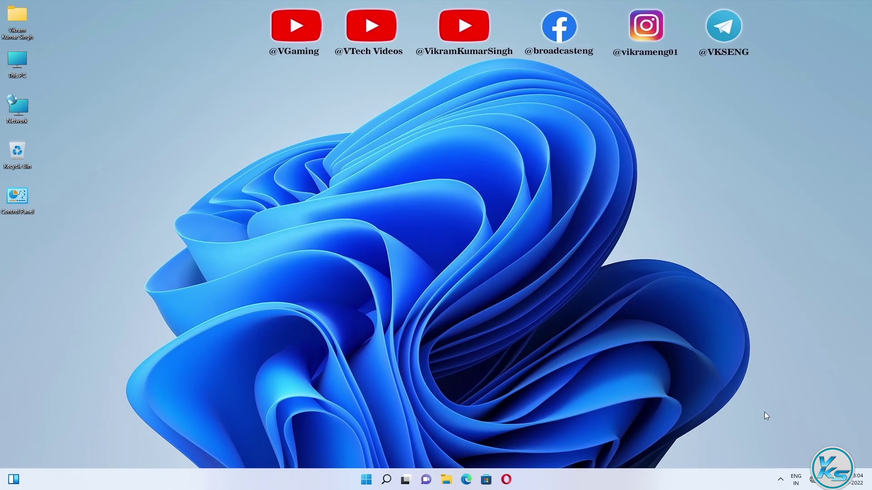
# - View the list of available Wi-Fi networks from the system tray's quick settings
pyautogui.click(812, 481)
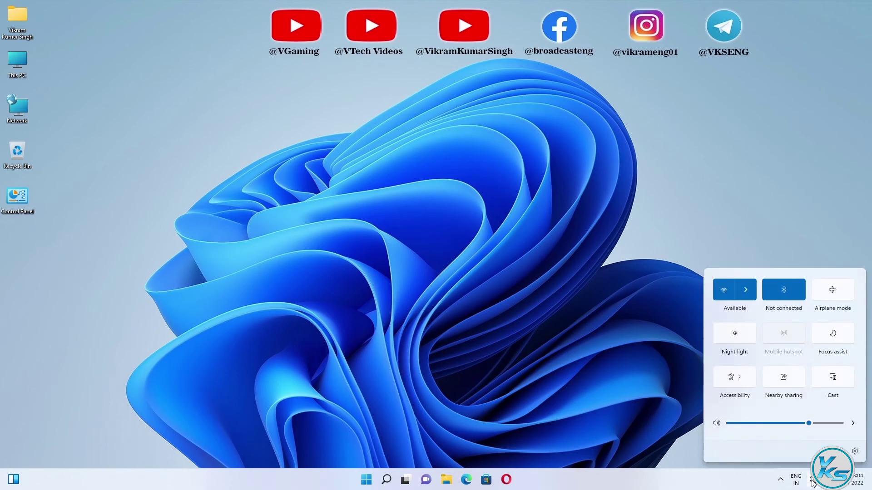
pyautogui.click(746, 290)
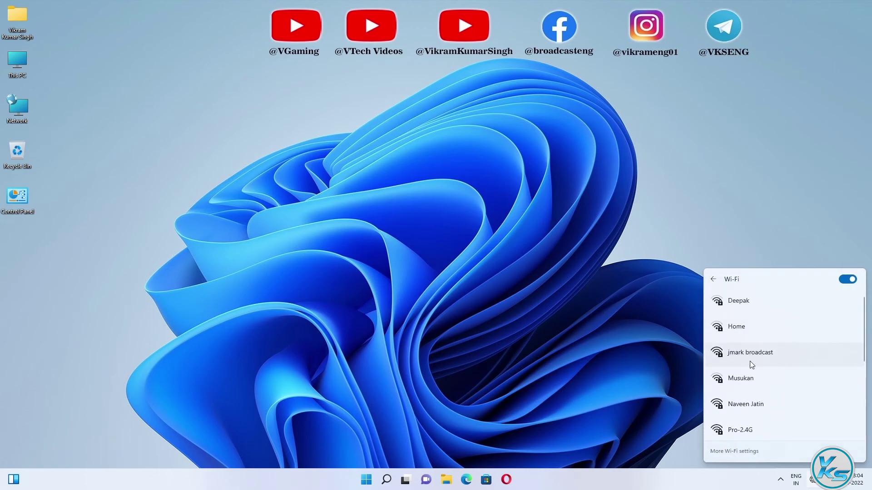
pyautogui.scroll(-3, 750, 363)
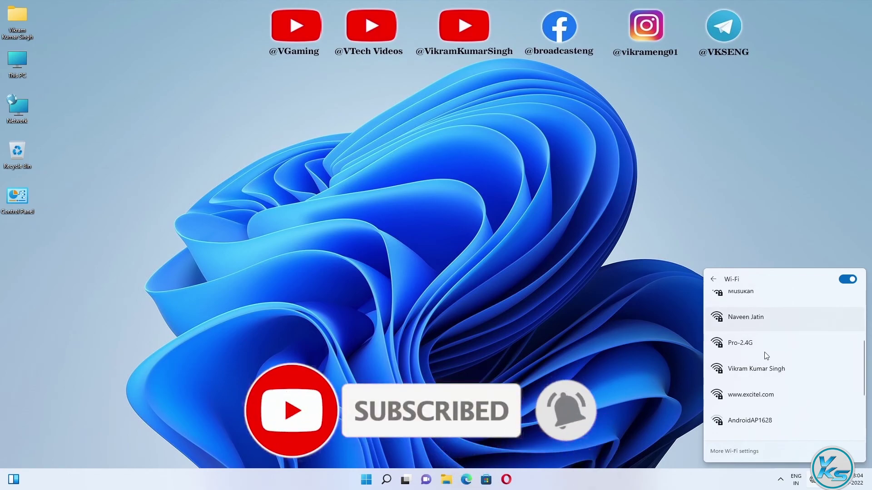
# - Open the Wi-Fi page of the Network & internet settings and expand the available networks
pyautogui.rightClick(366, 480)
pyautogui.click(358, 387)
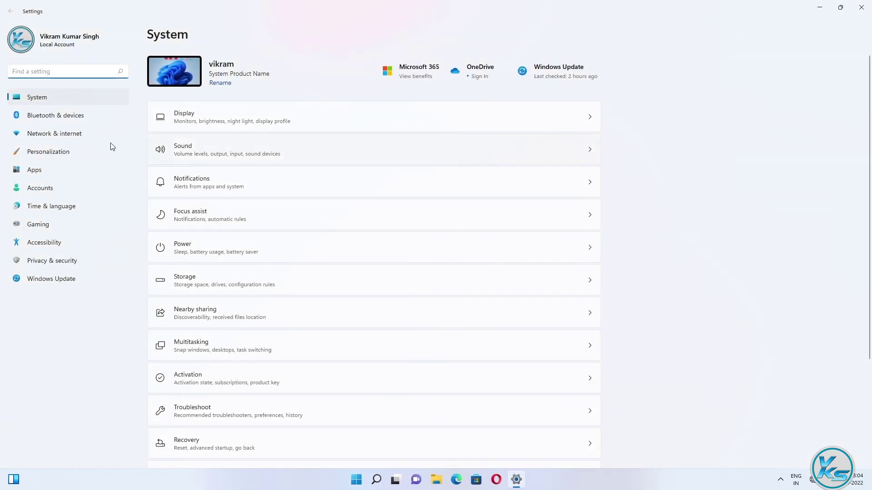
pyautogui.click(63, 137)
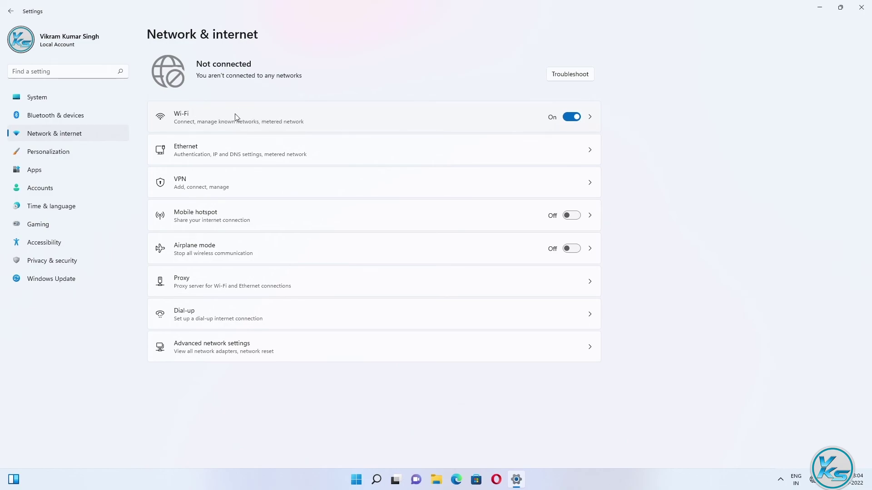
pyautogui.click(209, 119)
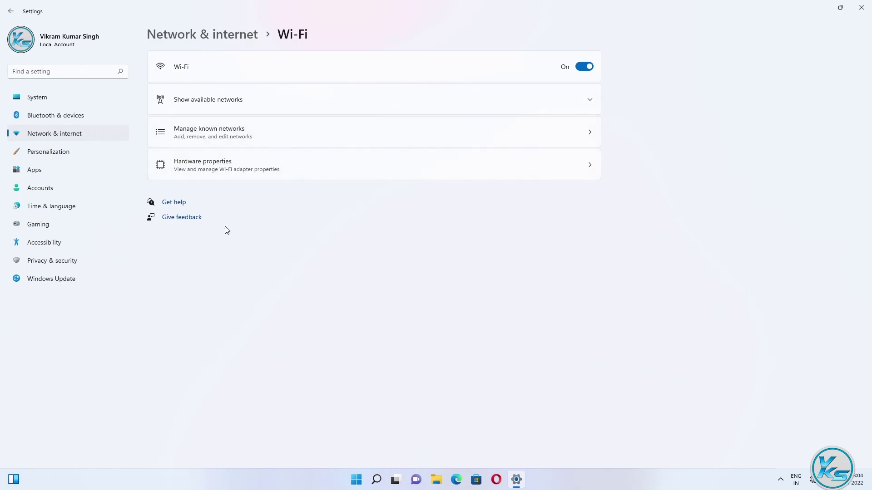
pyautogui.click(214, 101)
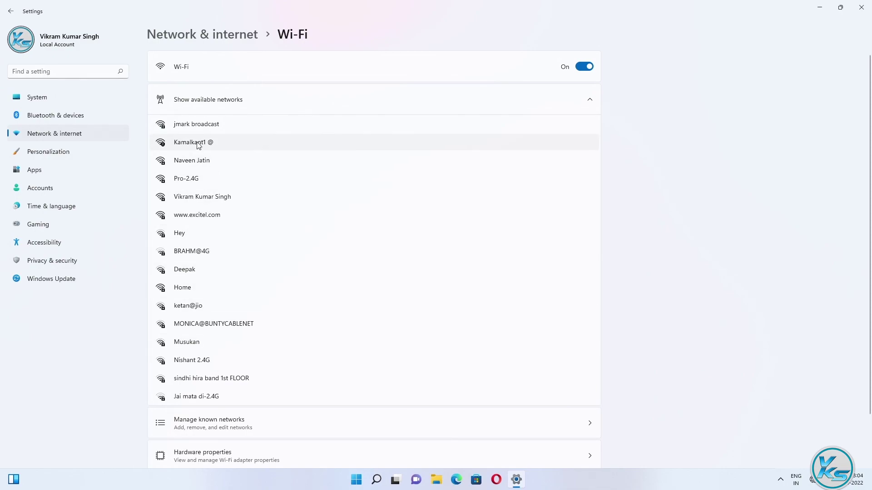
# - Connect to the secured Wi-Fi network named after the account owner, enter its network security key, and close Settings
pyautogui.click(221, 201)
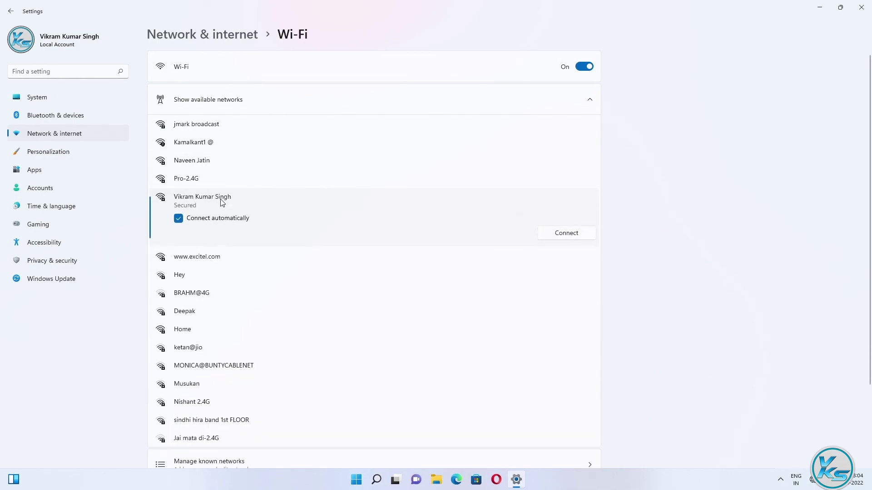
pyautogui.click(557, 234)
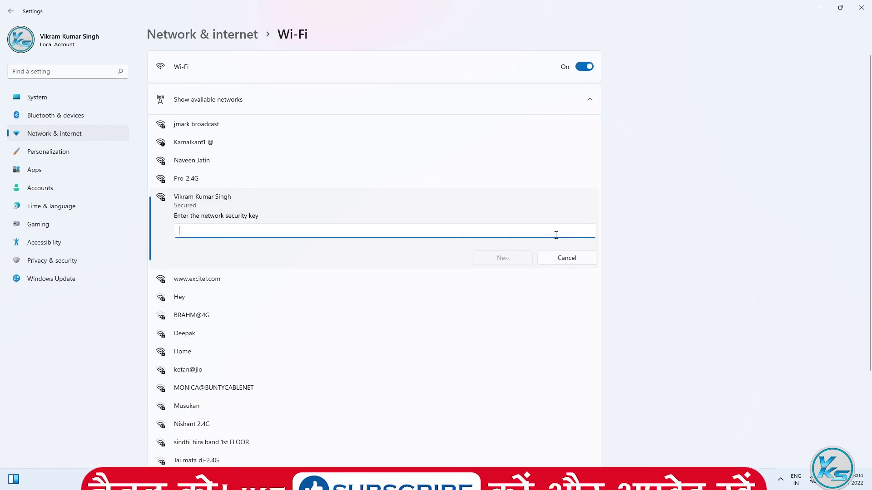
pyautogui.write('•')
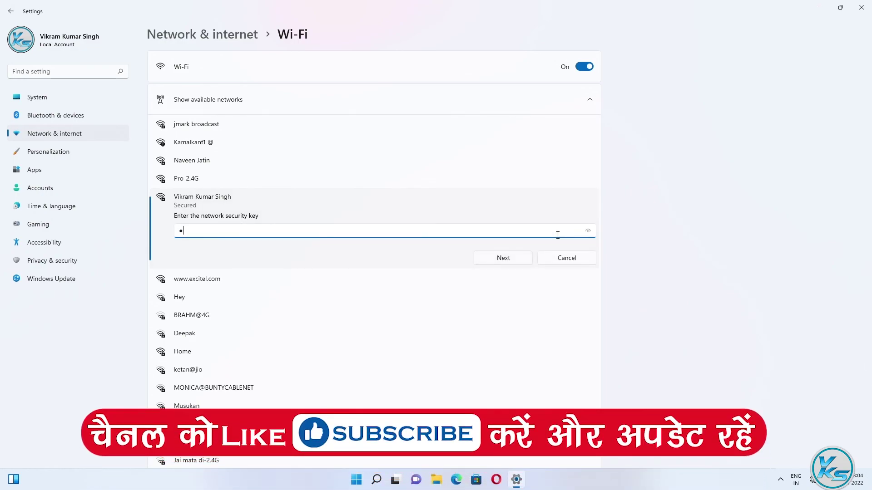
pyautogui.write('•••••••••')
pyautogui.click(523, 258)
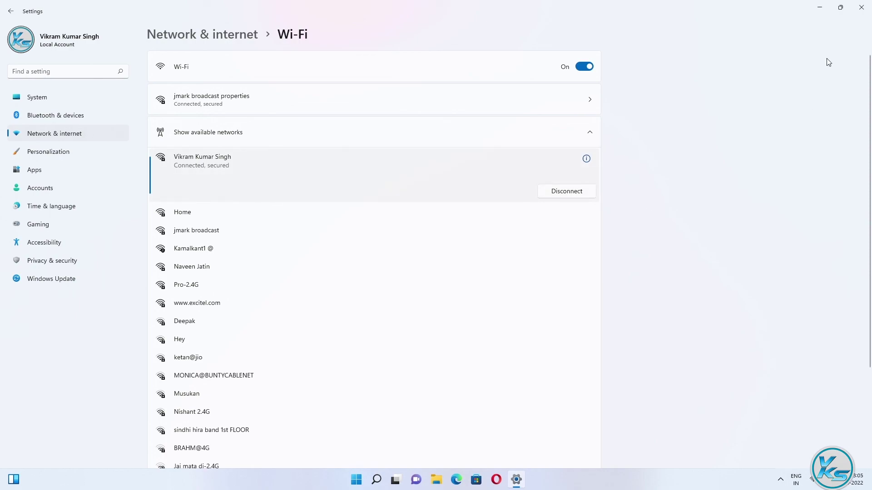
pyautogui.click(861, 7)
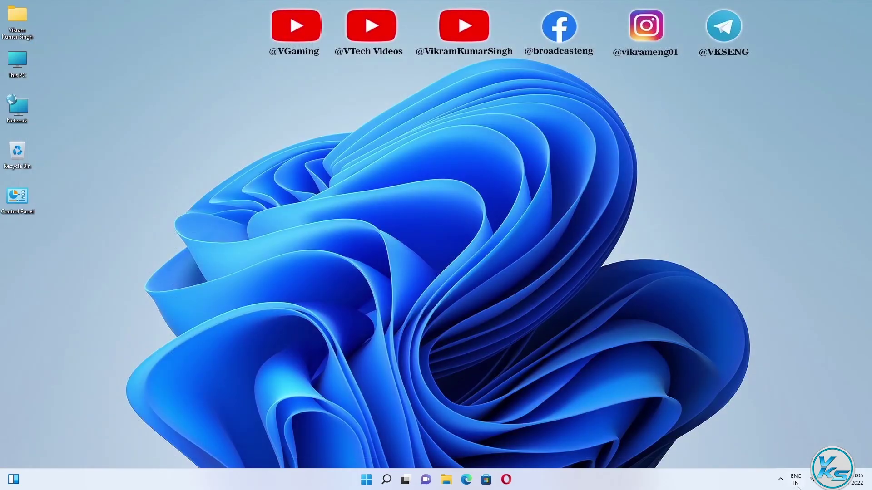
# - Check the Wi-Fi connection status in the quick settings' network list, then dismiss it
pyautogui.click(812, 482)
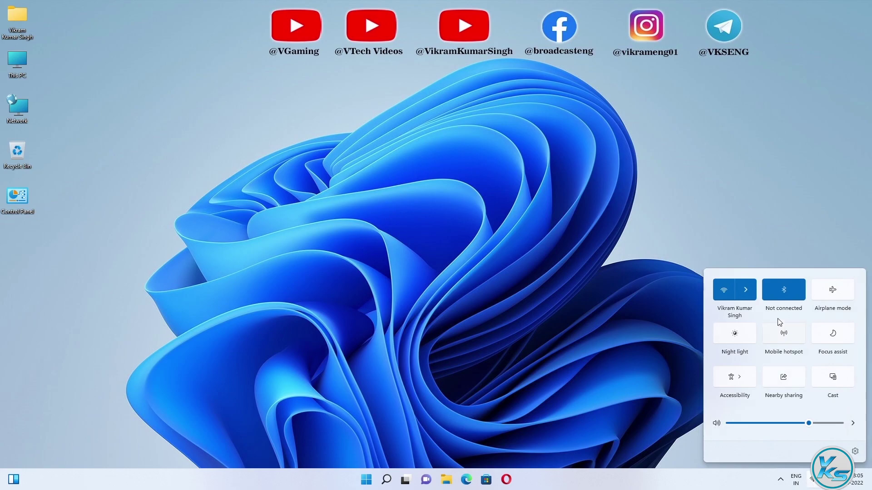
pyautogui.click(754, 291)
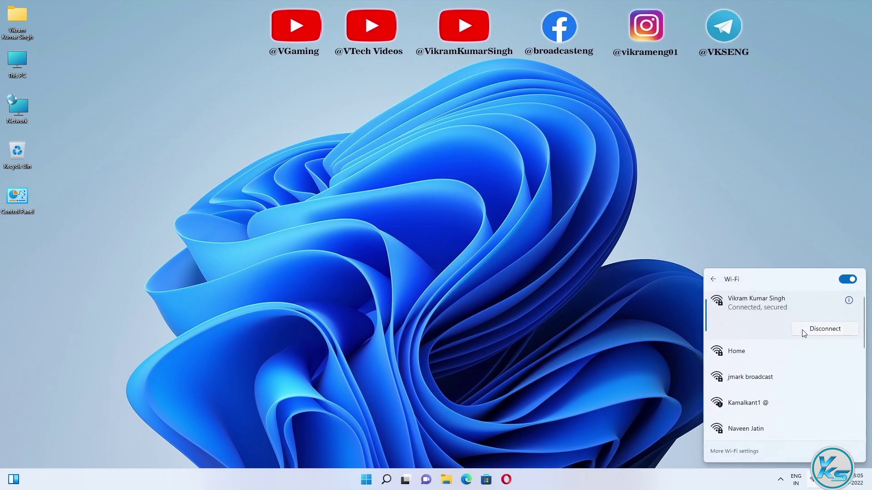
pyautogui.click(547, 335)
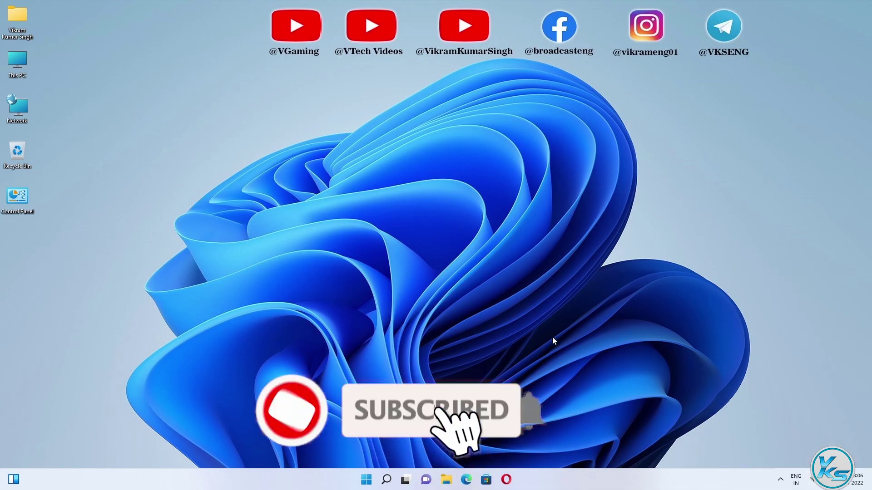